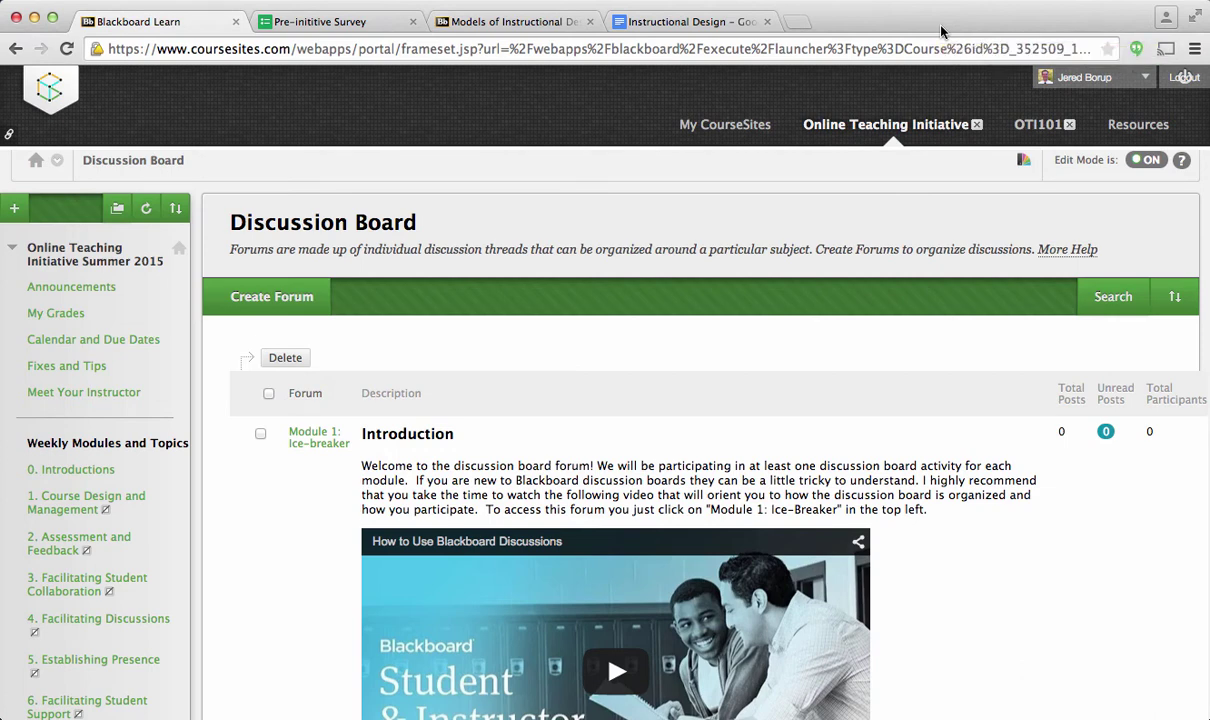
# Open the Module 1: Ice-breaker forum from the discussion board list
pyautogui.scroll(-2, 953, 553)
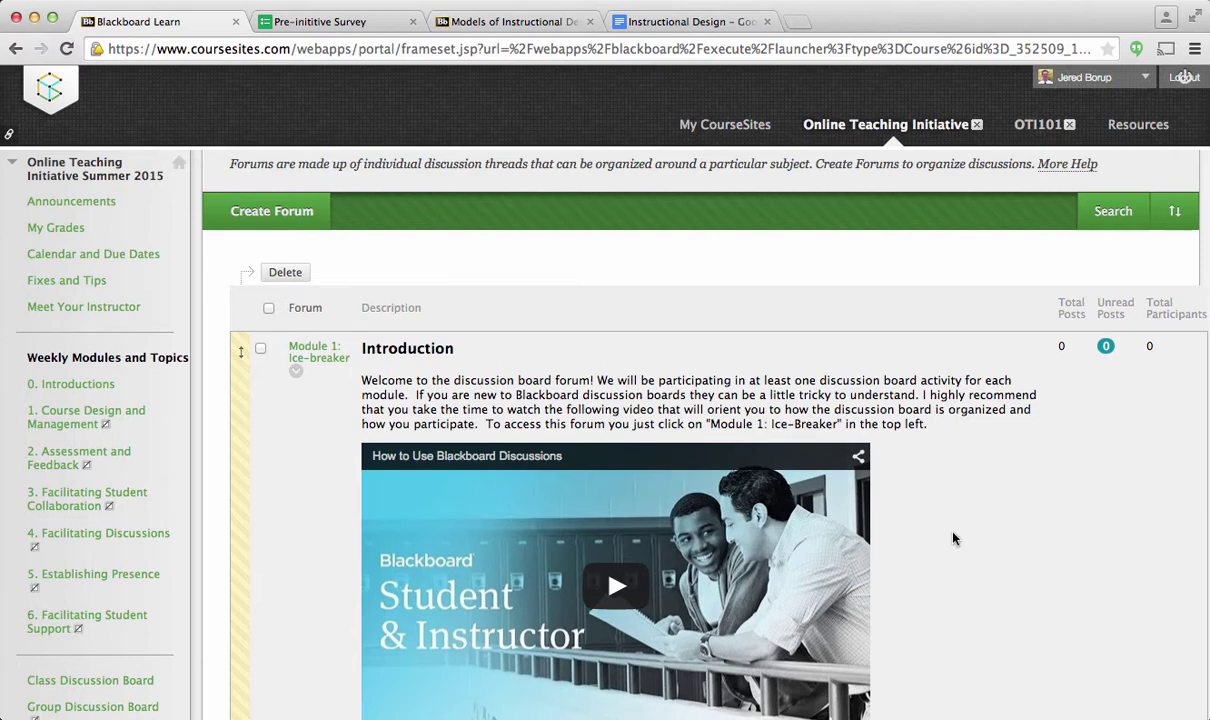
pyautogui.scroll(2, 953, 538)
pyautogui.scroll(-8, 953, 538)
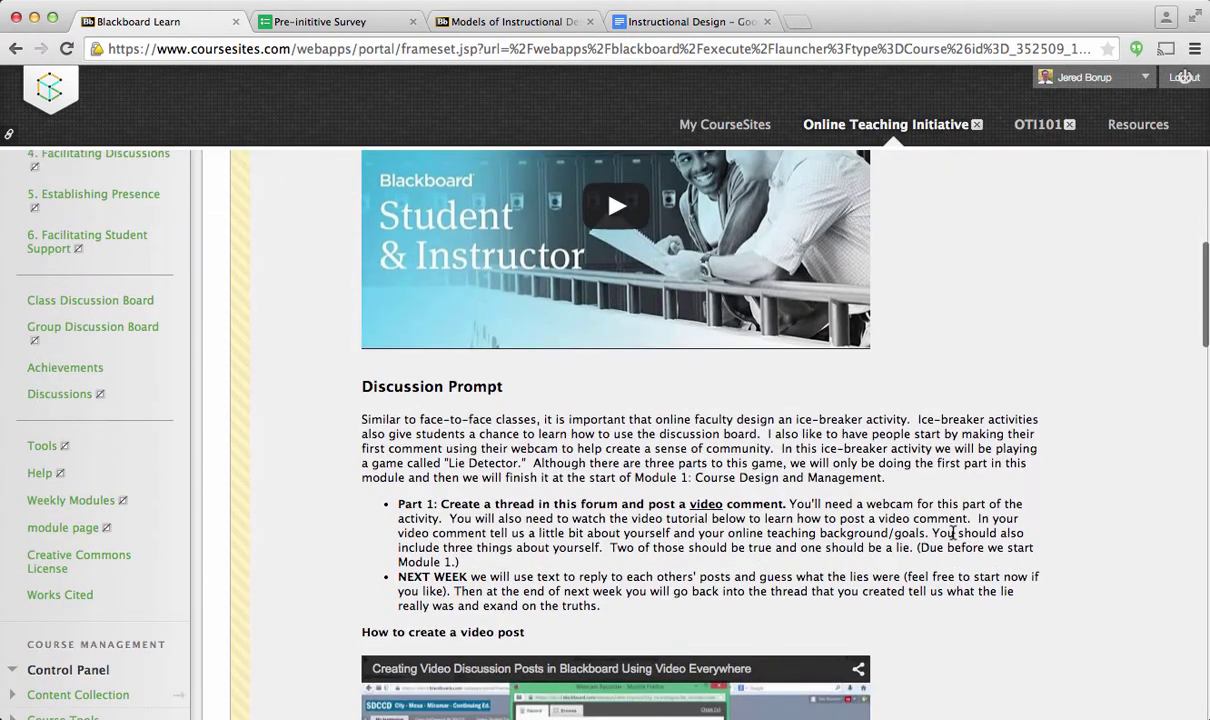
pyautogui.scroll(3, 953, 538)
pyautogui.scroll(-5, 953, 538)
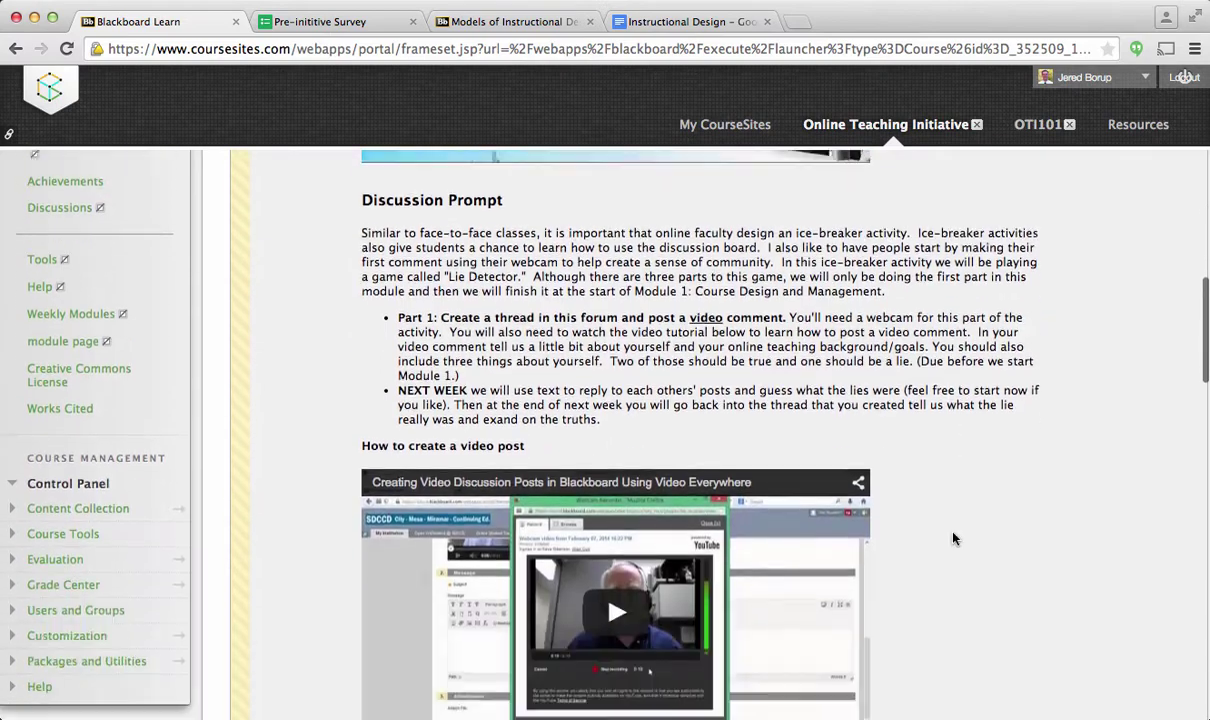
pyautogui.scroll(-10, 953, 538)
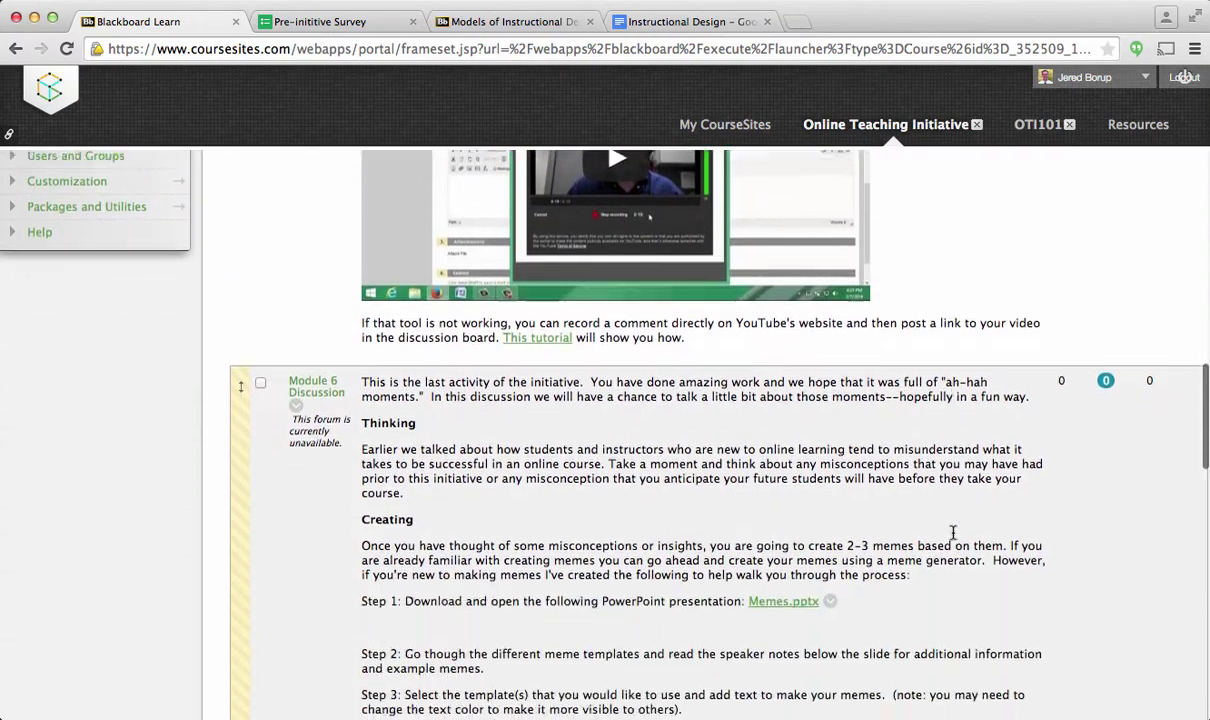
pyautogui.scroll(-5, 953, 532)
pyautogui.scroll(10, 953, 540)
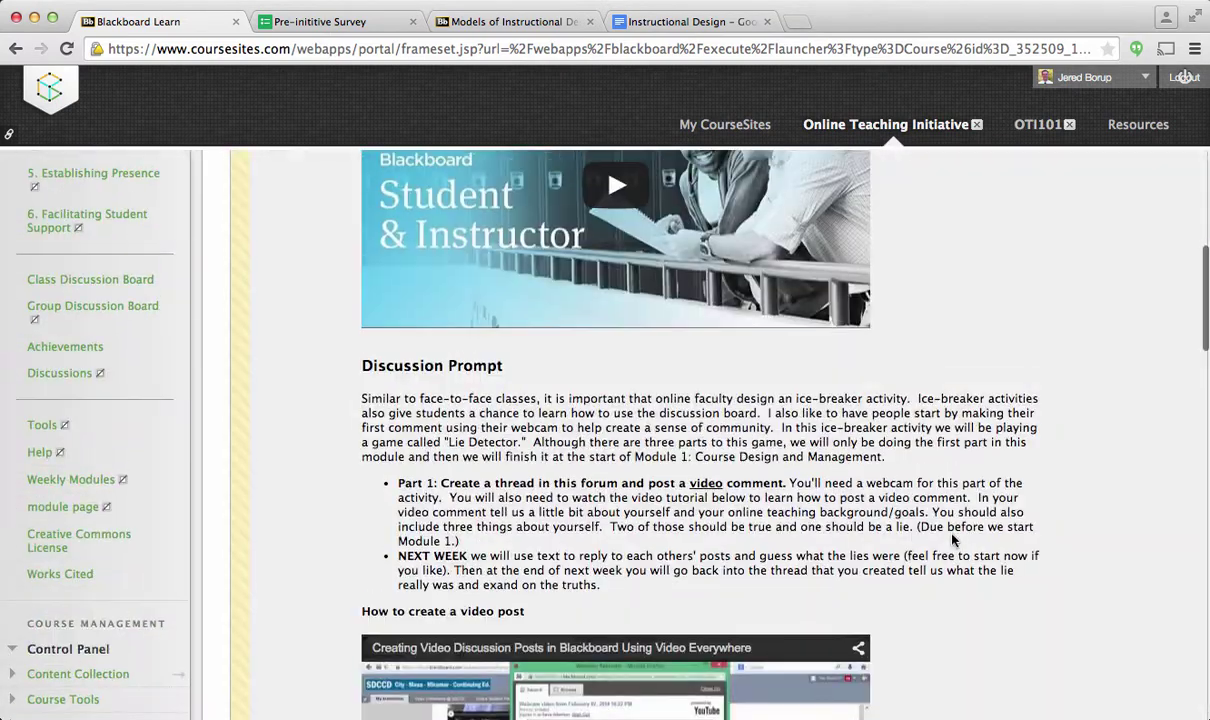
pyautogui.scroll(5, 953, 540)
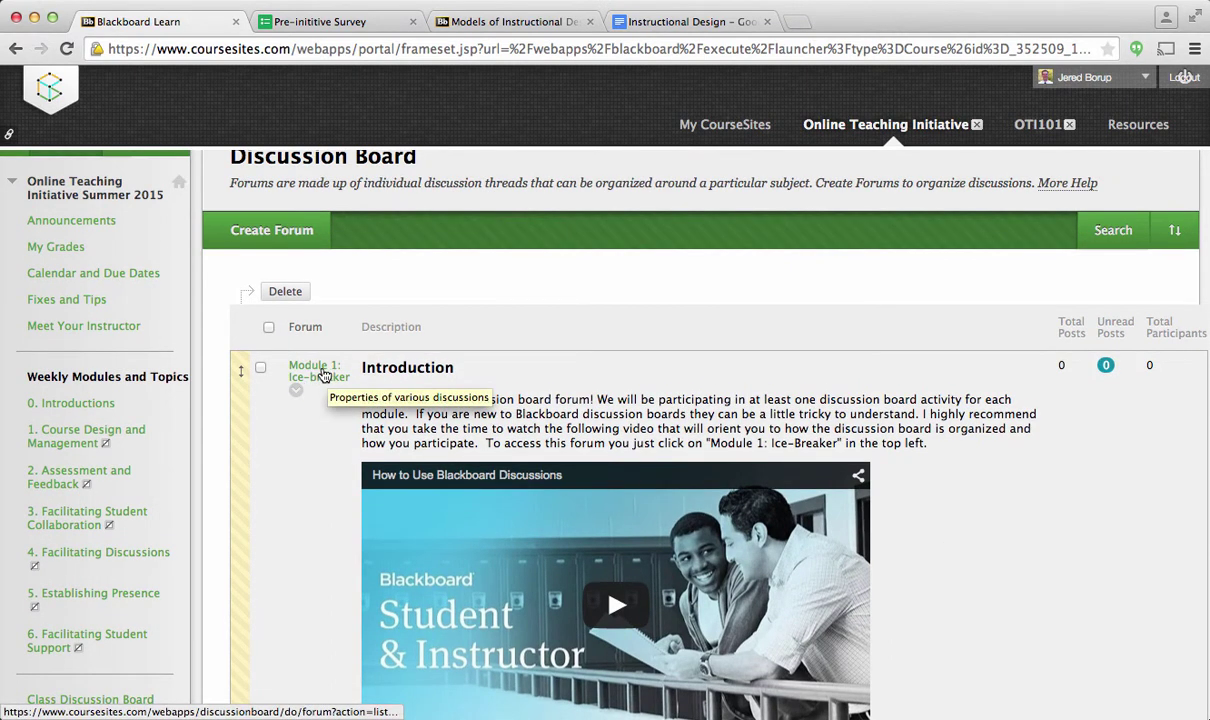
pyautogui.click(320, 372)
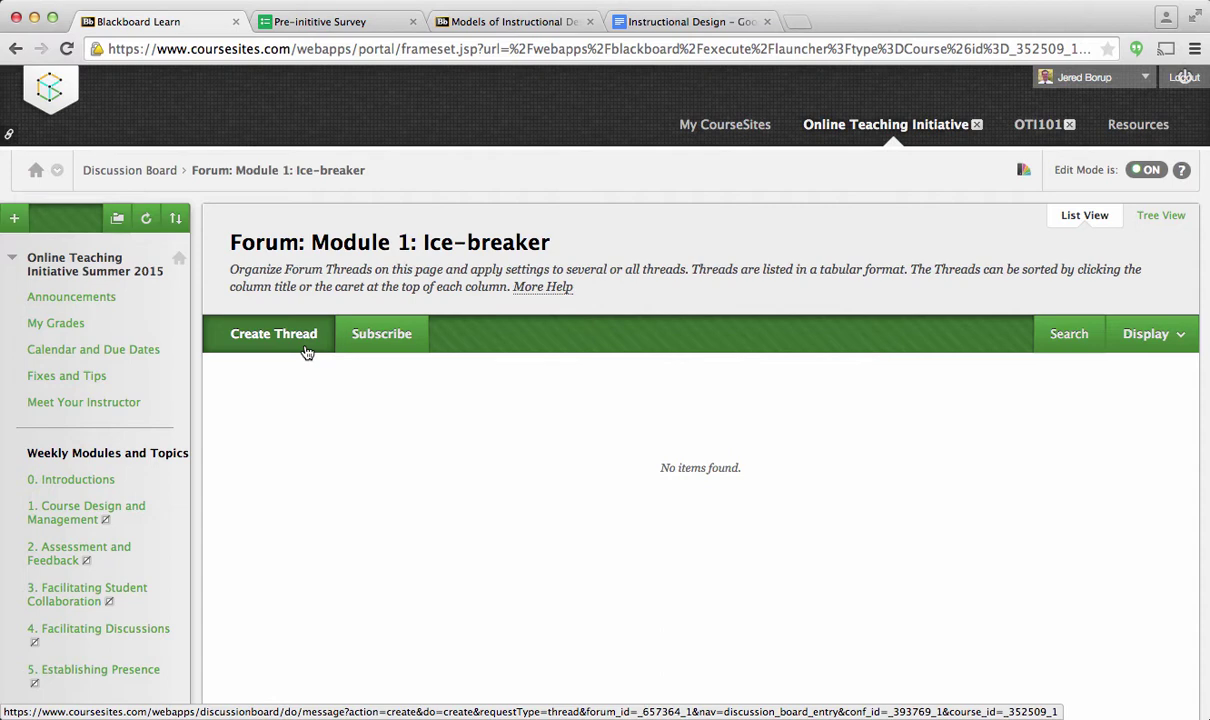
# Start a new thread and scroll down to the empty Message editor
pyautogui.click(306, 350)
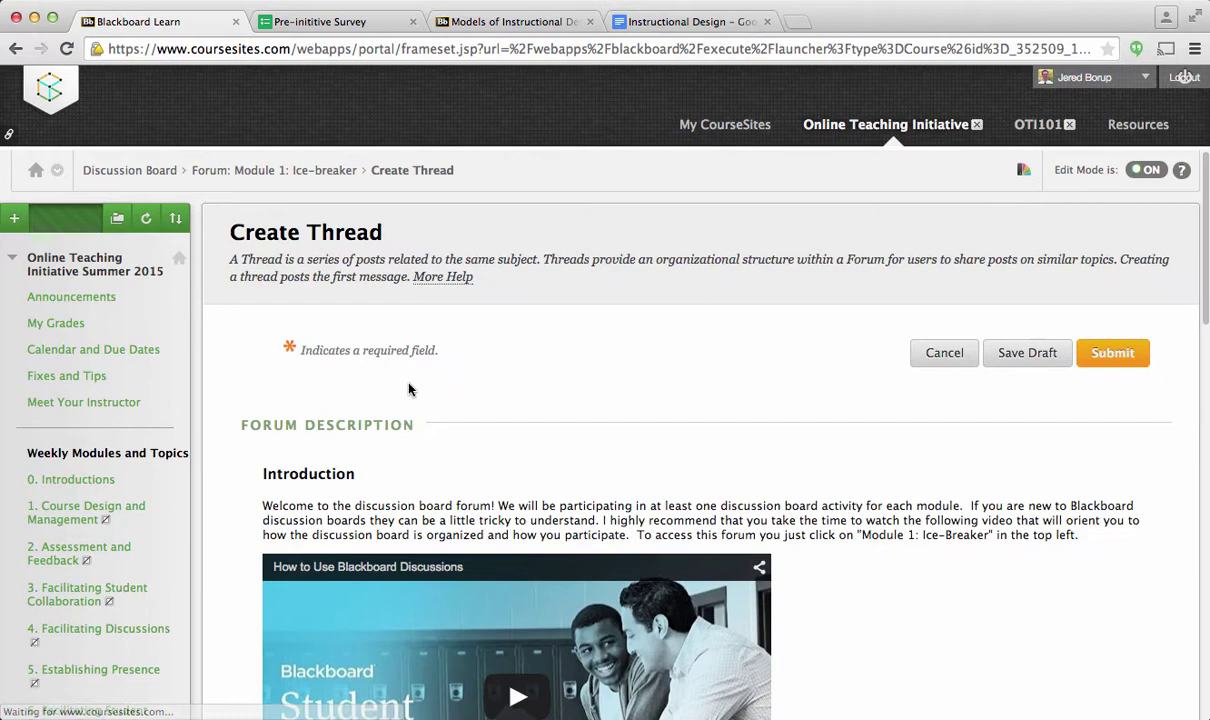
pyautogui.scroll(-5, 626, 448)
pyautogui.scroll(3, 840, 354)
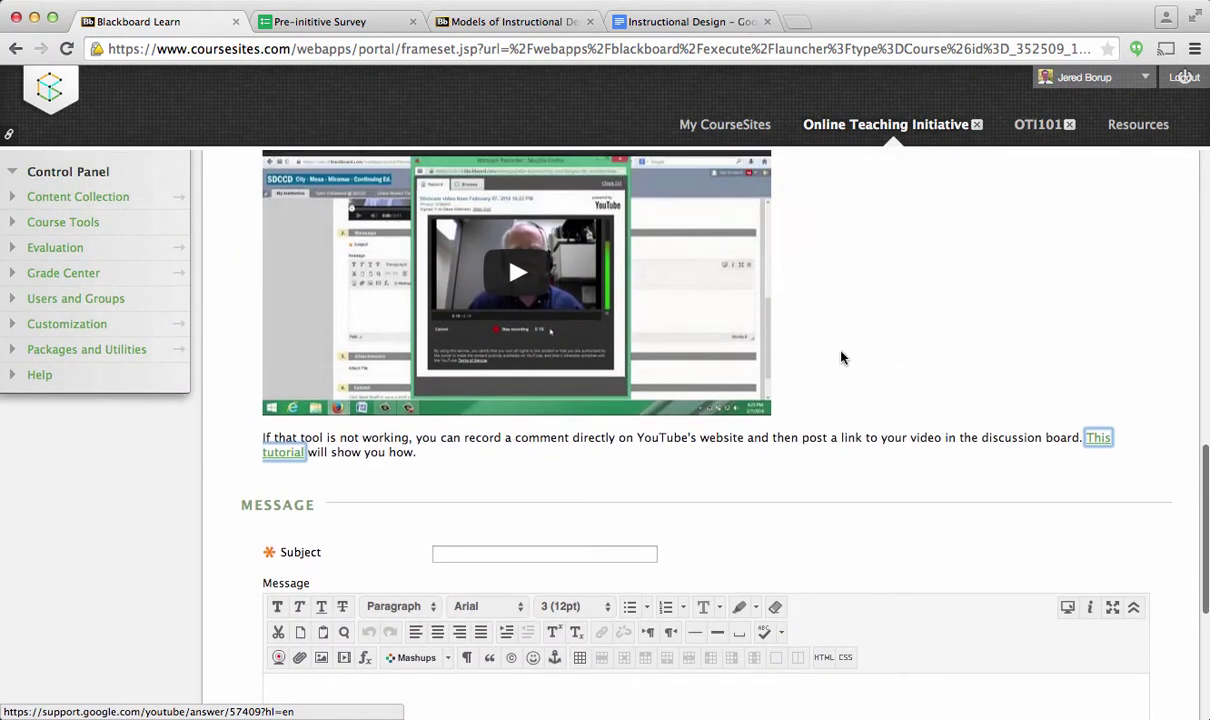
pyautogui.scroll(-5, 851, 373)
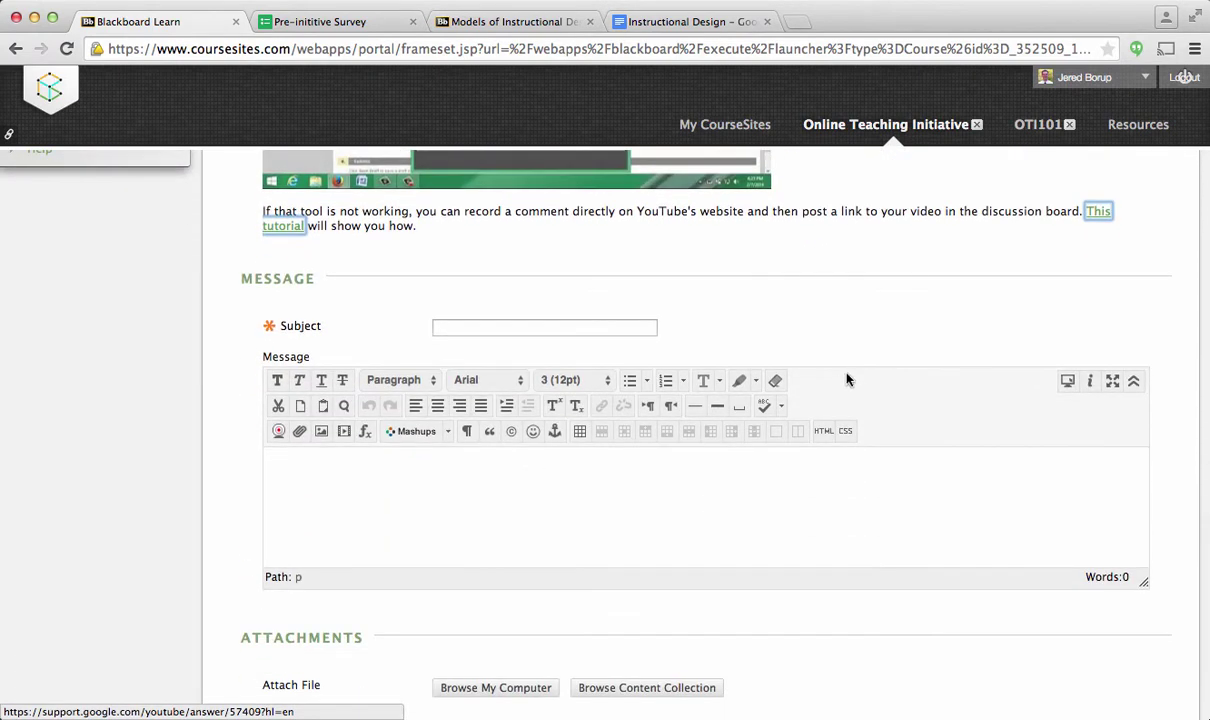
# Launch Record from Webcam for the message, enlarge the recorder window, and turn on the preview
pyautogui.click(279, 432)
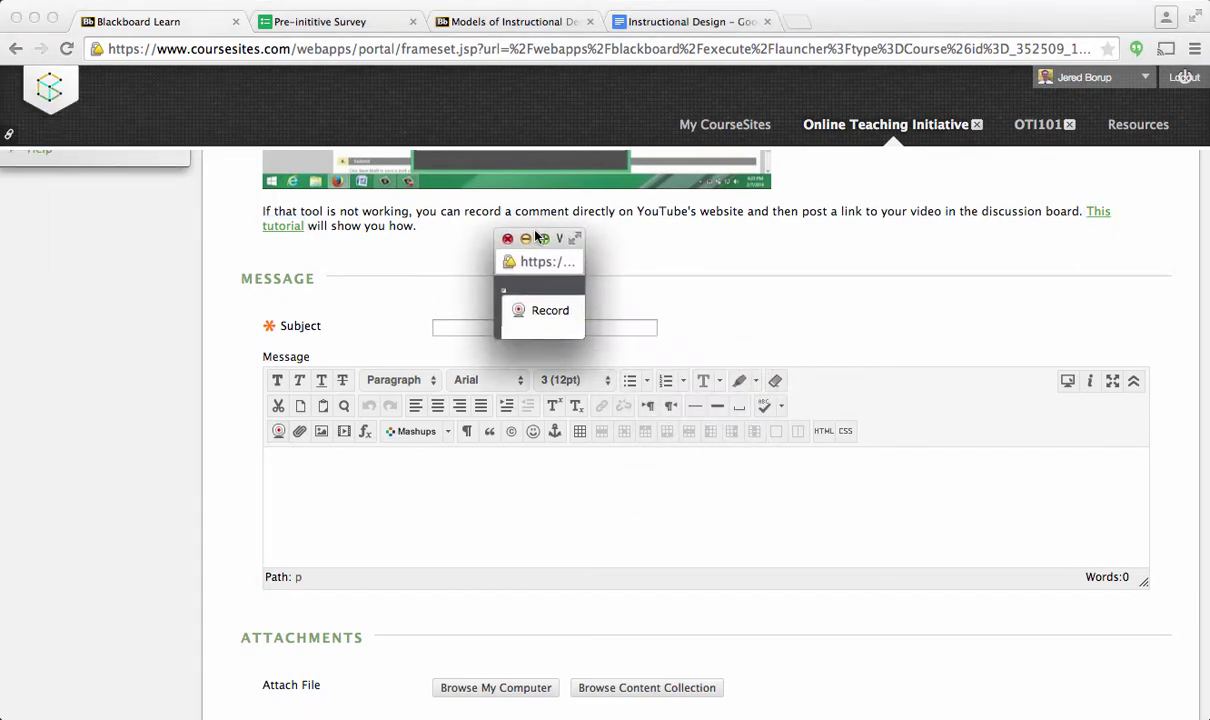
pyautogui.moveTo(618, 337); pyautogui.dragTo(1105, 680)
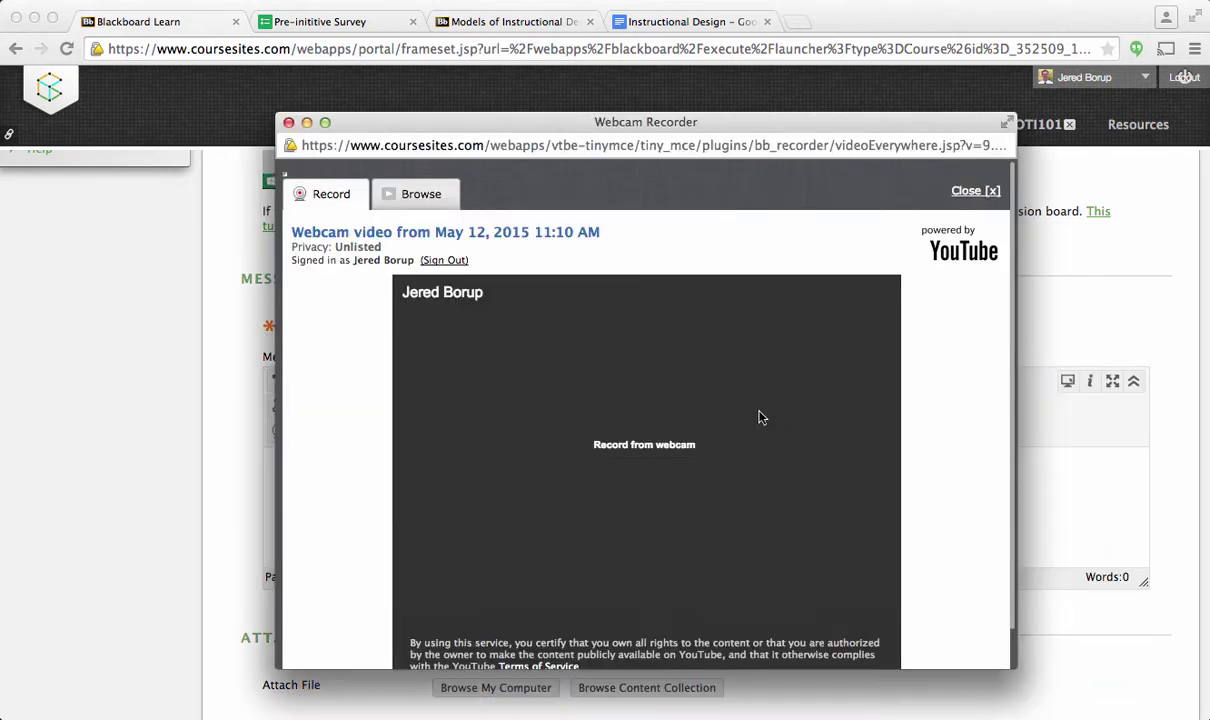
pyautogui.click(645, 445)
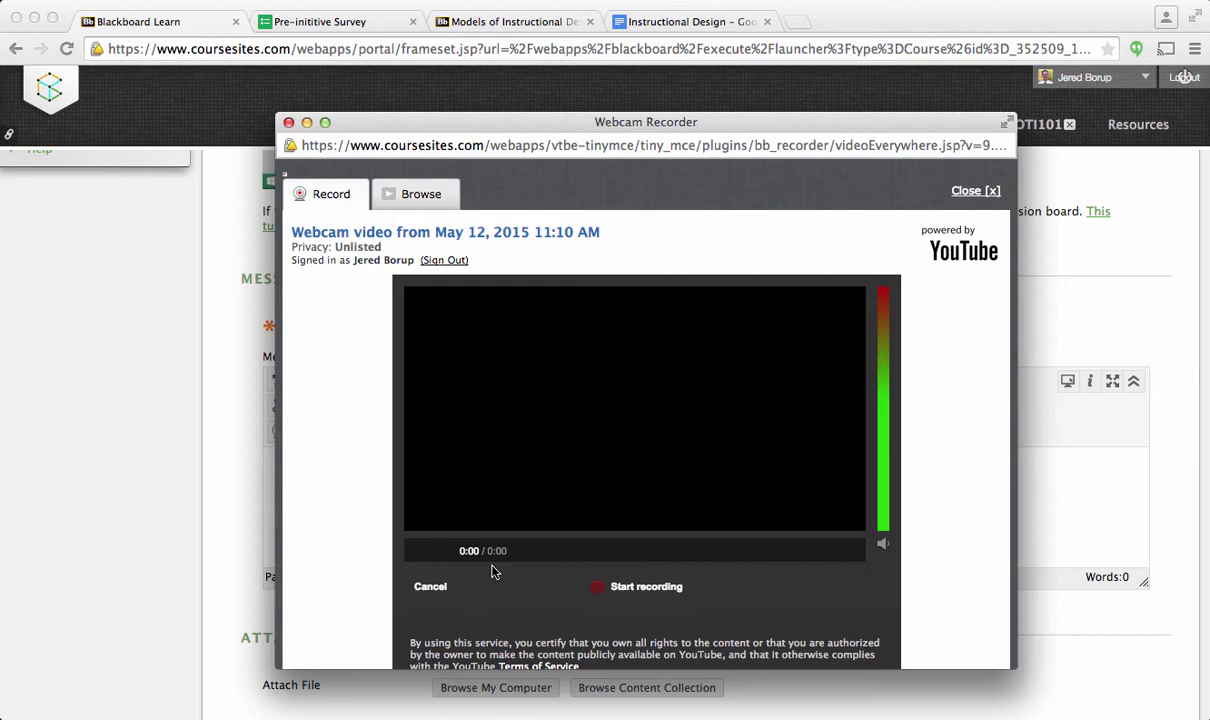
# Start recording and allow the site camera and microphone access
pyautogui.click(600, 586)
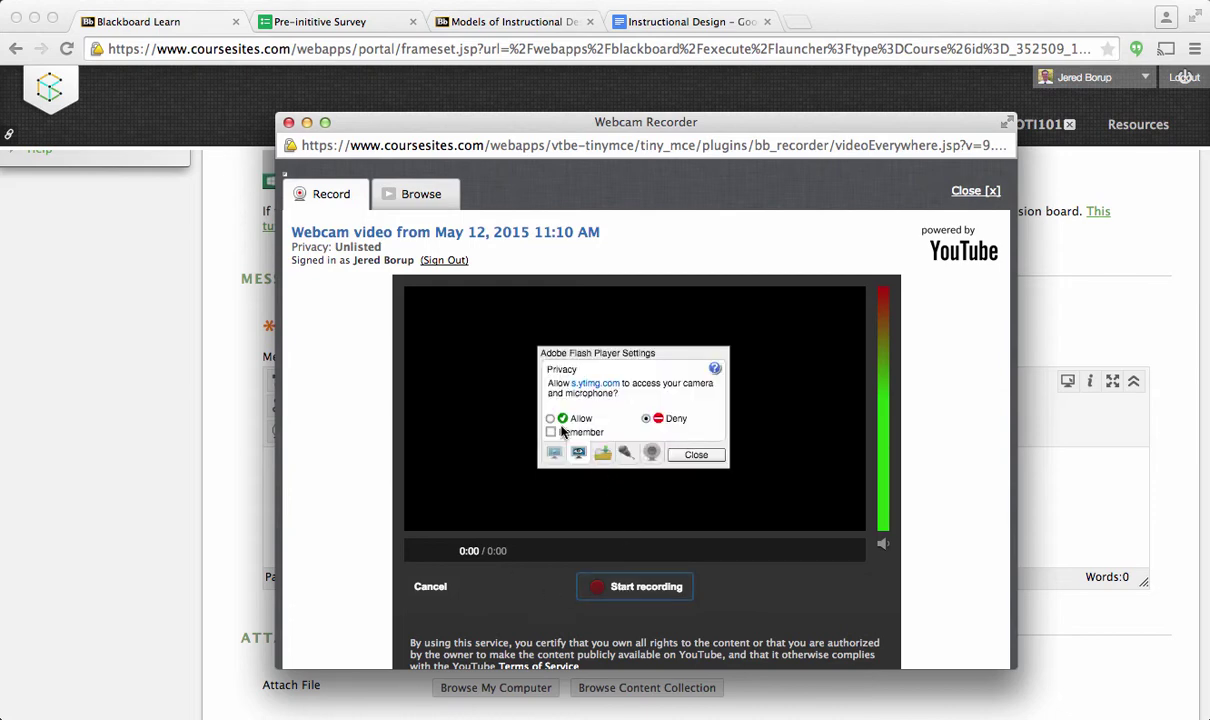
pyautogui.click(550, 418)
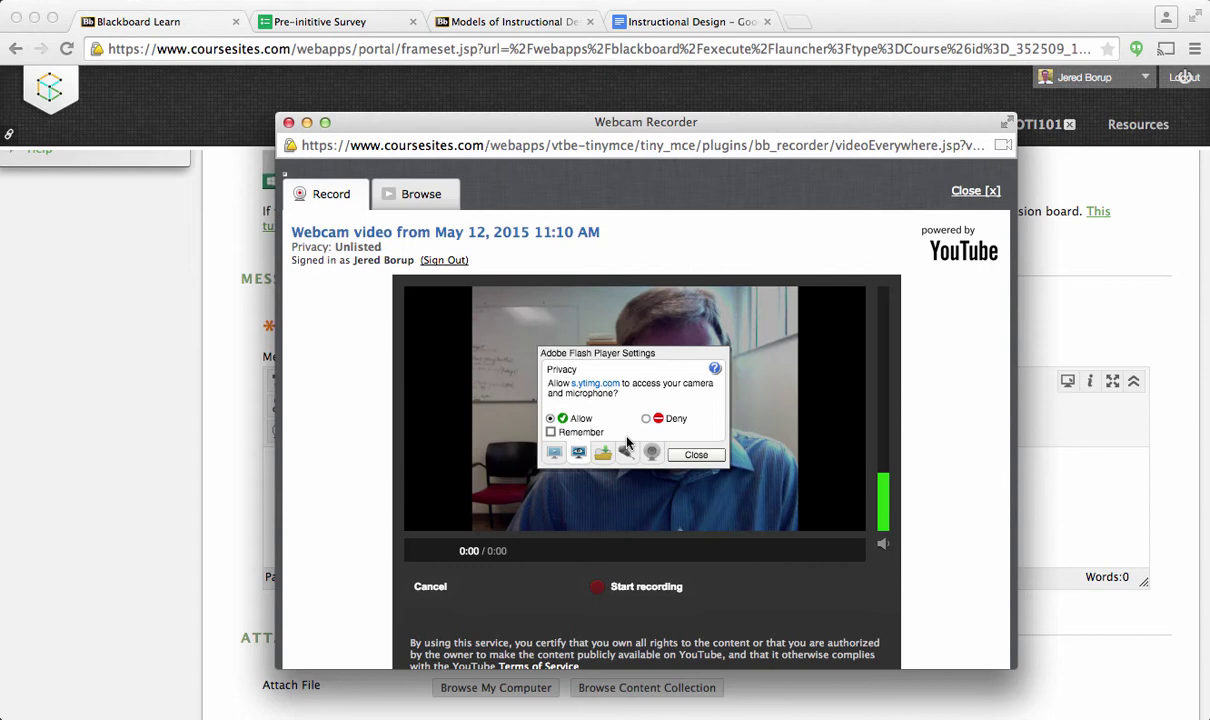
pyautogui.click(952, 140)
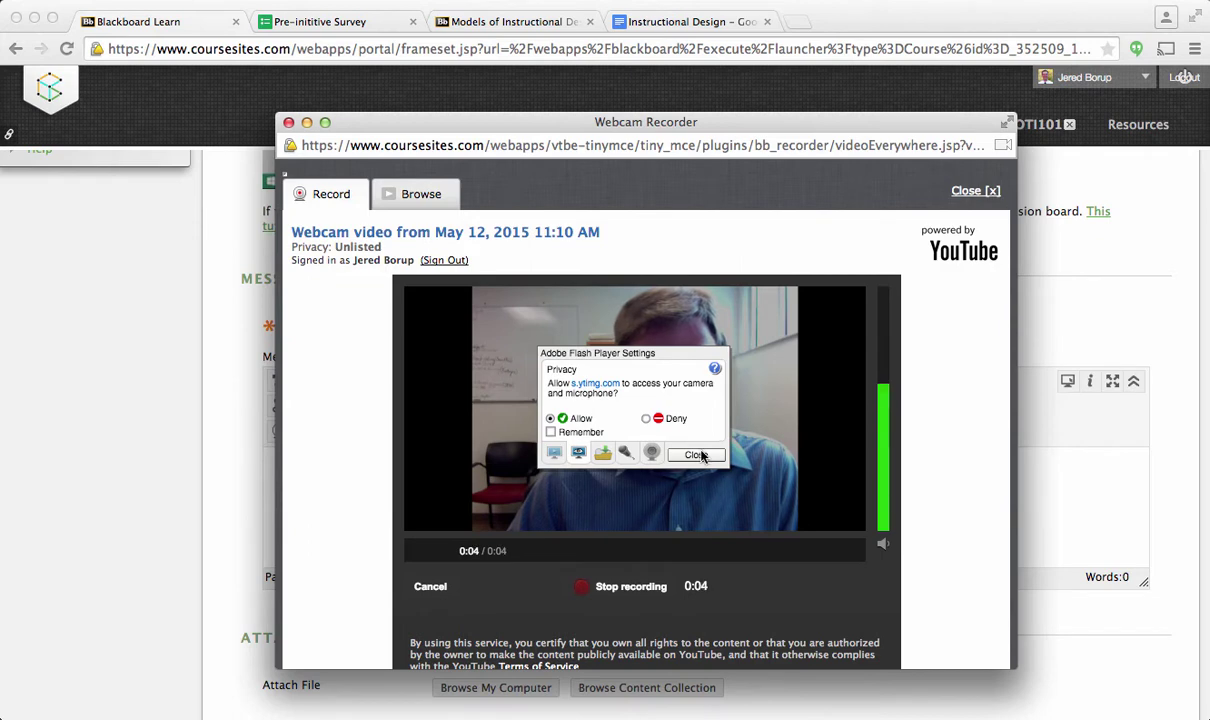
pyautogui.click(697, 455)
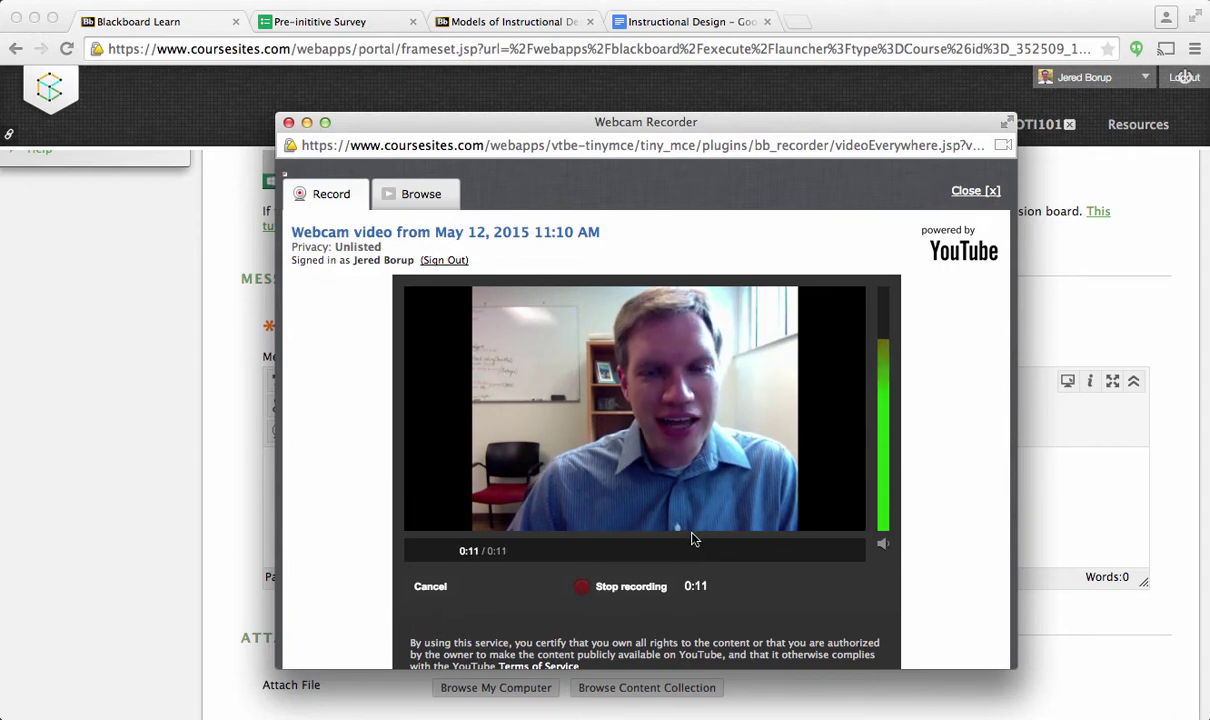
# Re-record the clip from scratch, stop at 6 seconds, and continue to the 480×360 play-in-place embed options
pyautogui.click(612, 594)
pyautogui.click(638, 590)
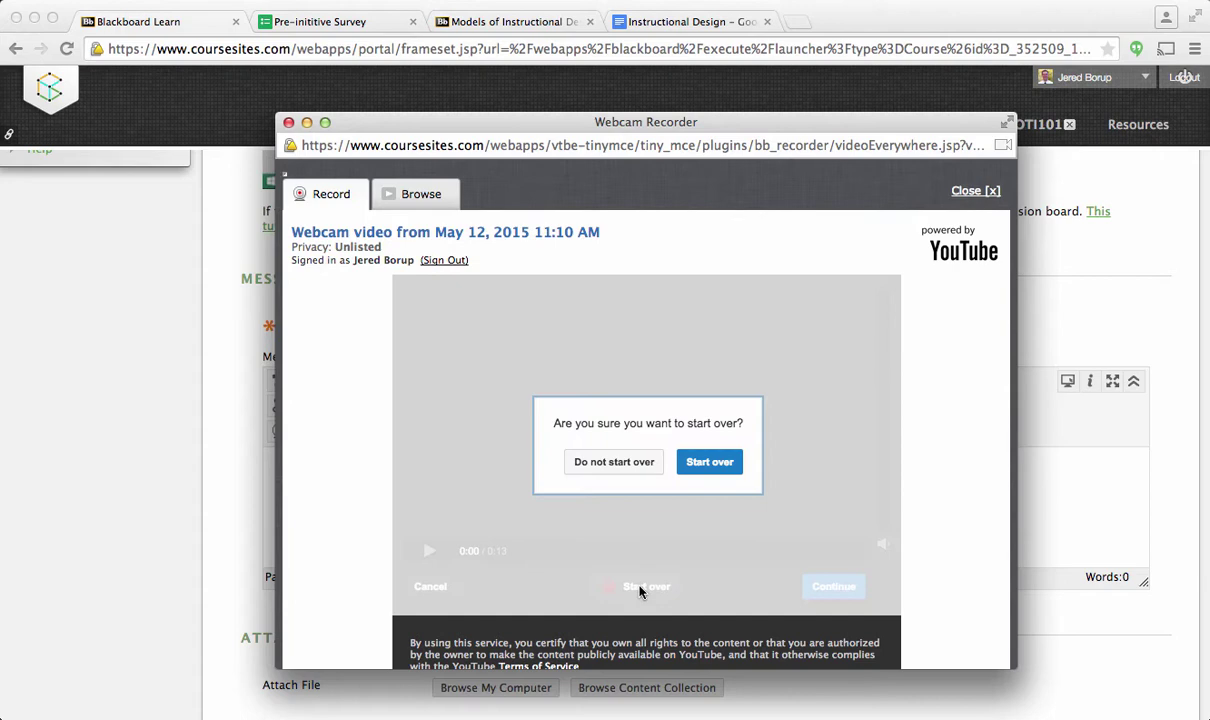
pyautogui.click(709, 461)
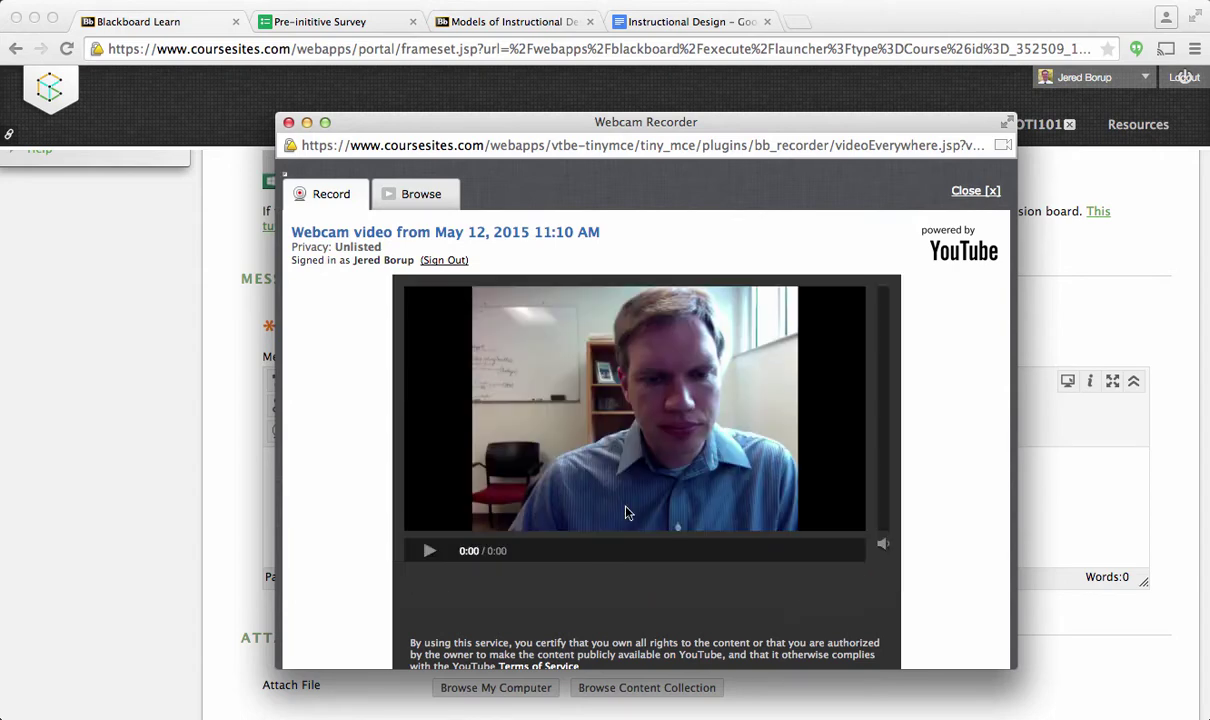
pyautogui.click(889, 143)
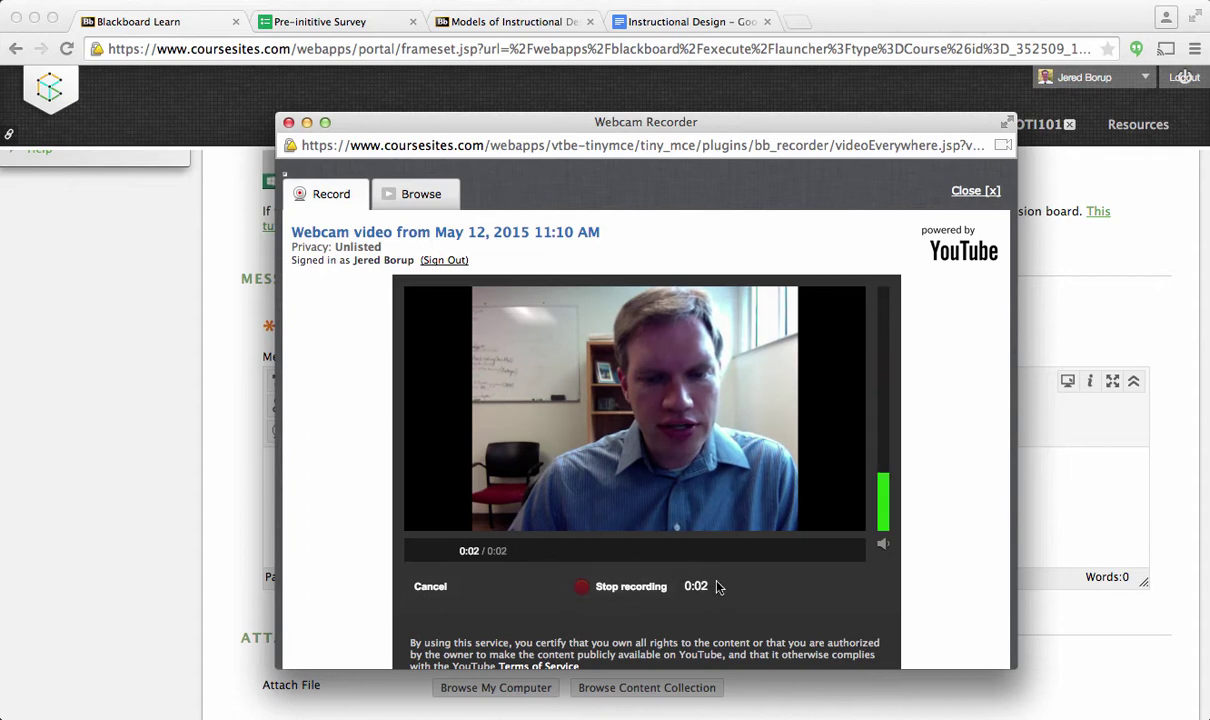
pyautogui.click(614, 592)
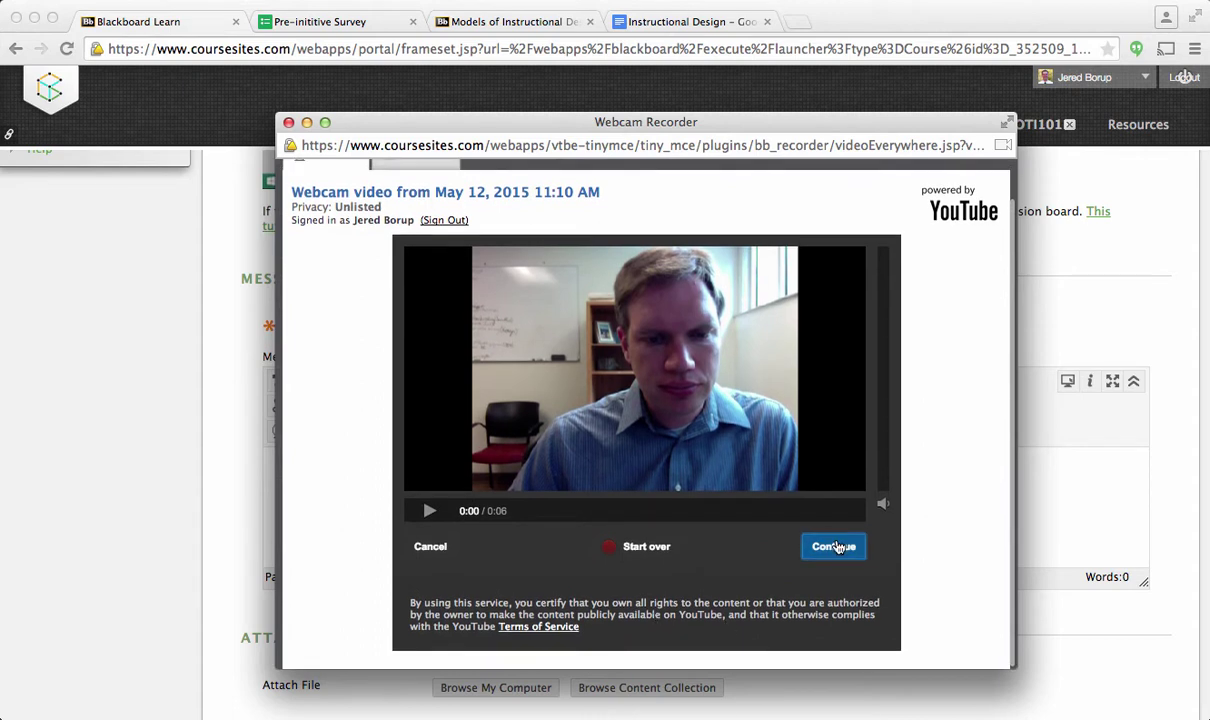
pyautogui.click(835, 546)
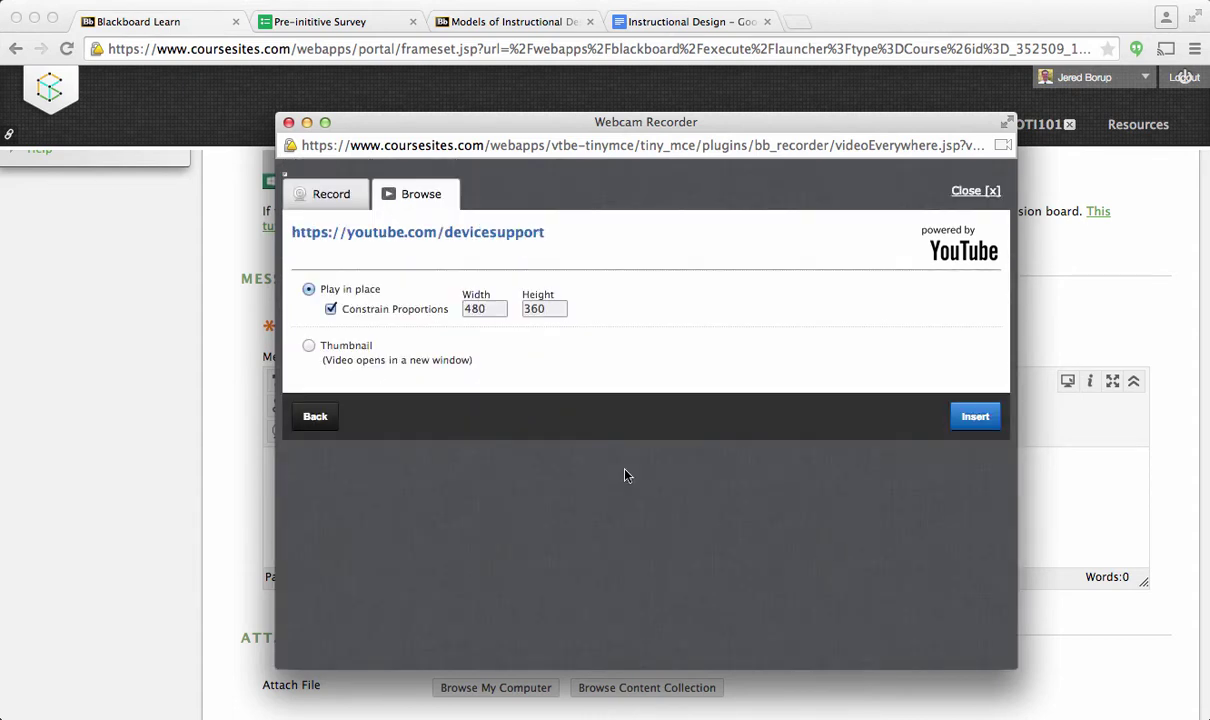
# Insert the recorded video, give the thread the subject 'This is not going to work', and submit it
pyautogui.click(975, 416)
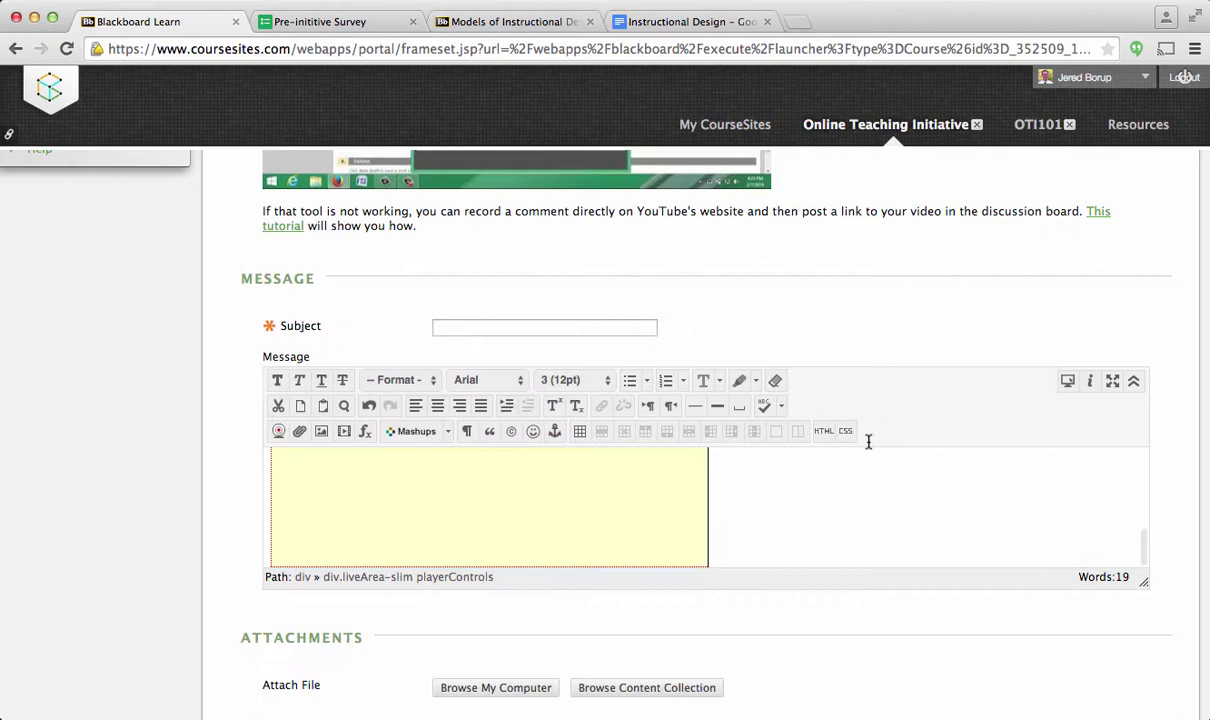
pyautogui.scroll(-1, 781, 508)
pyautogui.scroll(-1, 781, 508)
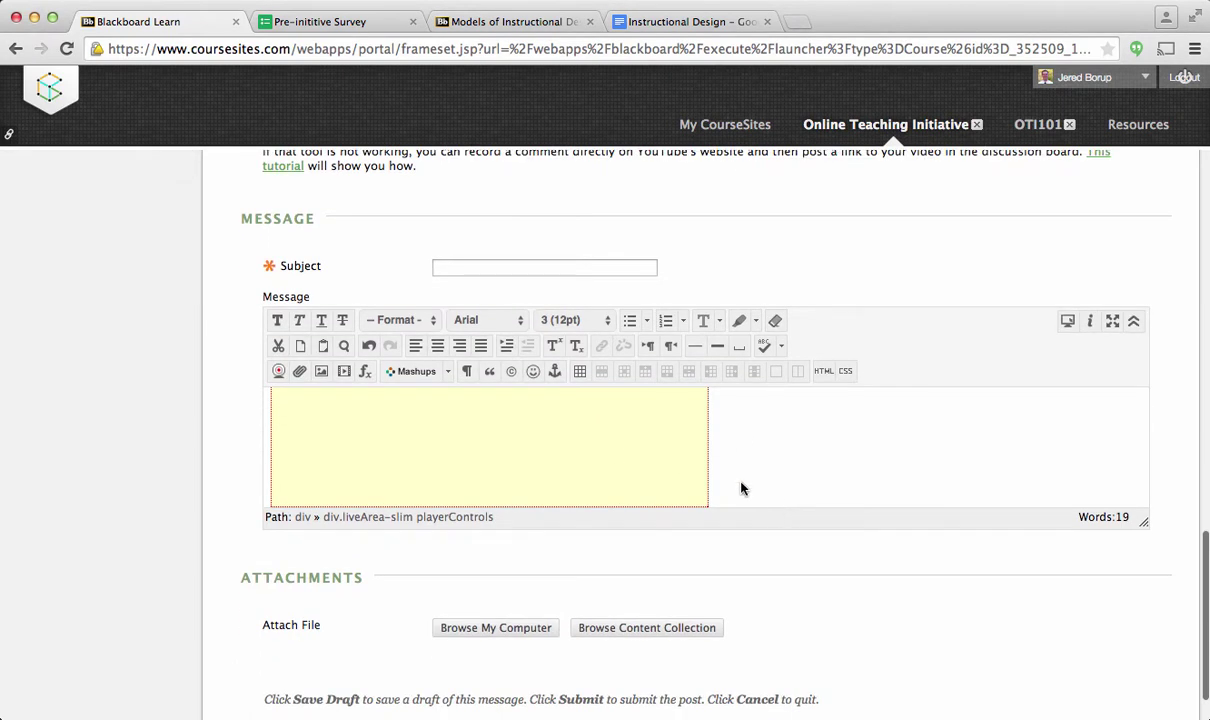
pyautogui.click(470, 268)
pyautogui.write('This is no')
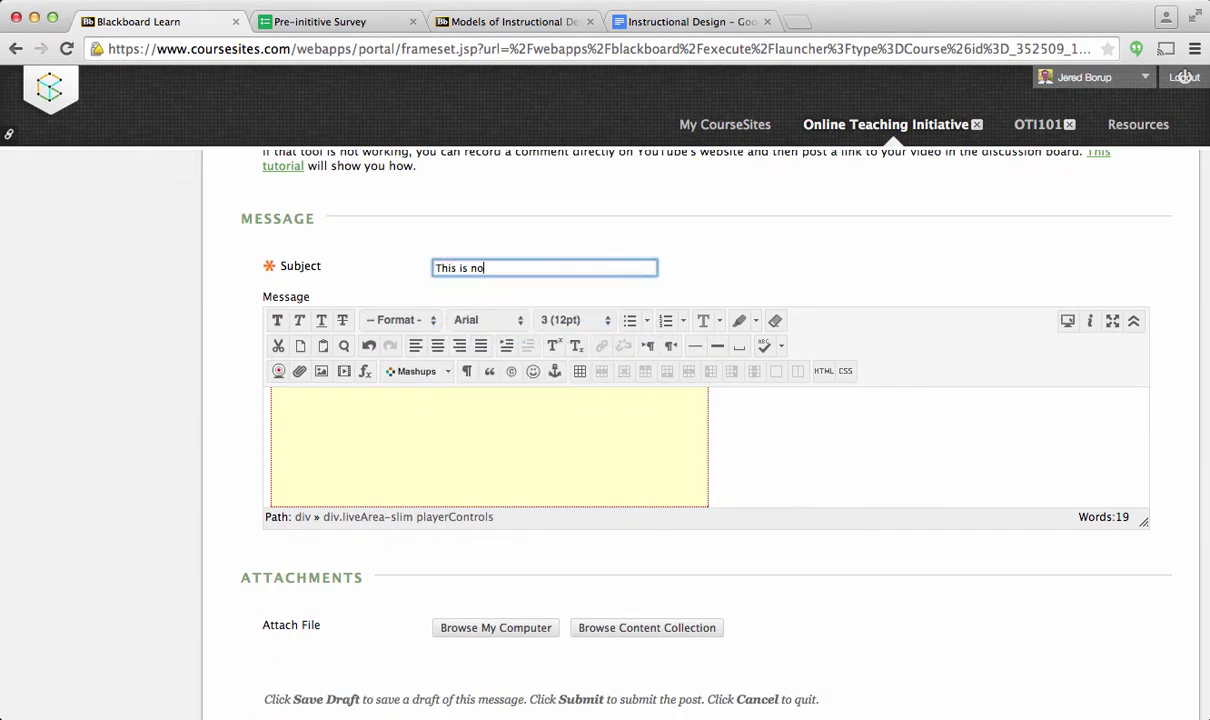
pyautogui.write('t going to work')
pyautogui.scroll(-2, 809, 532)
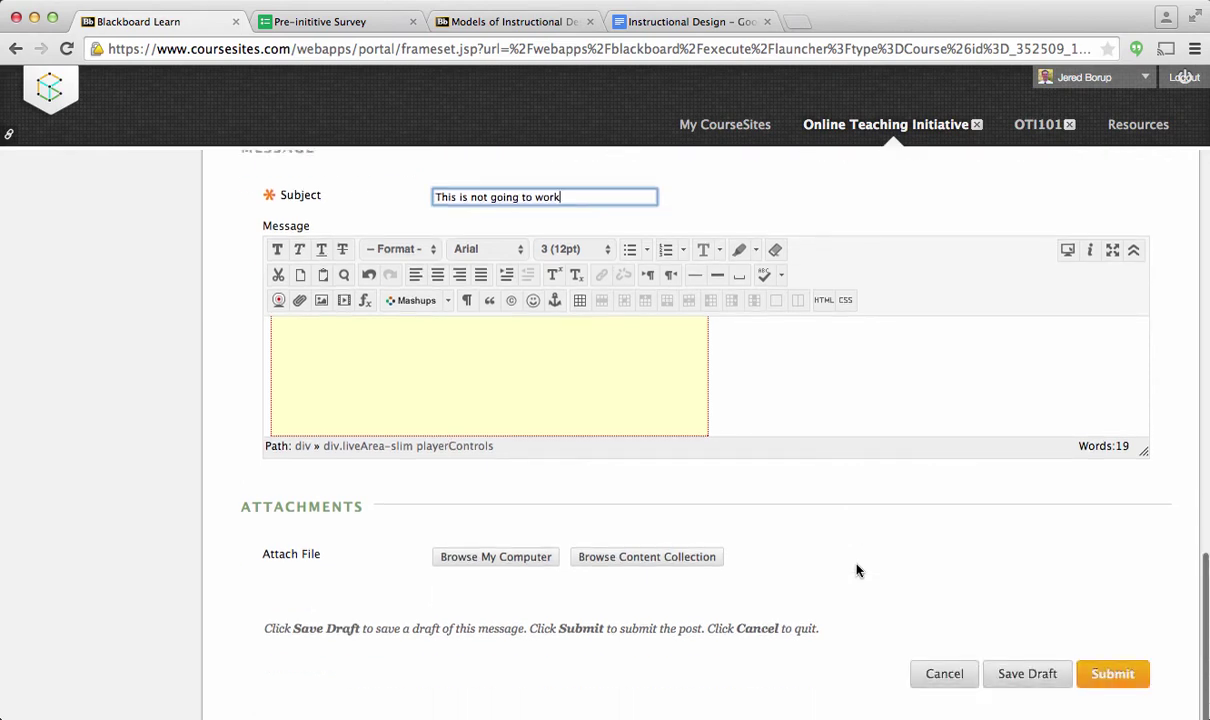
pyautogui.click(1128, 677)
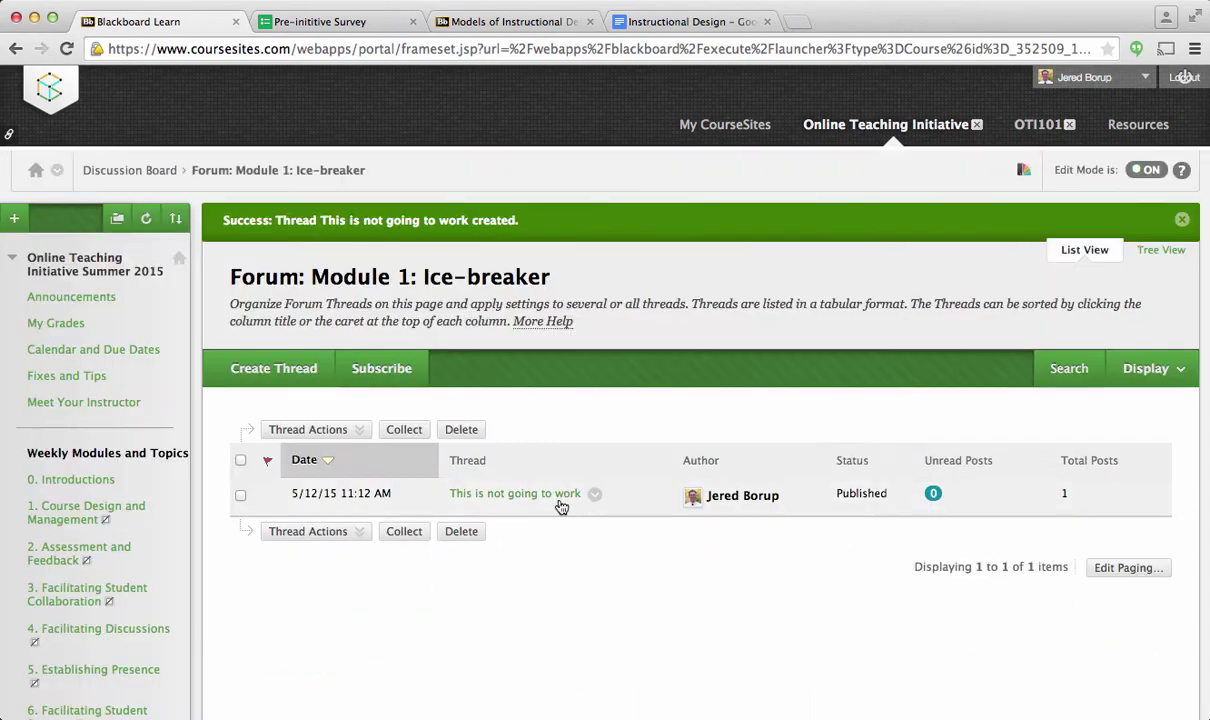
# Open the new thread, play and pause its video showing YouTube's unsupported-device notice, then open a new tab
pyautogui.click(540, 494)
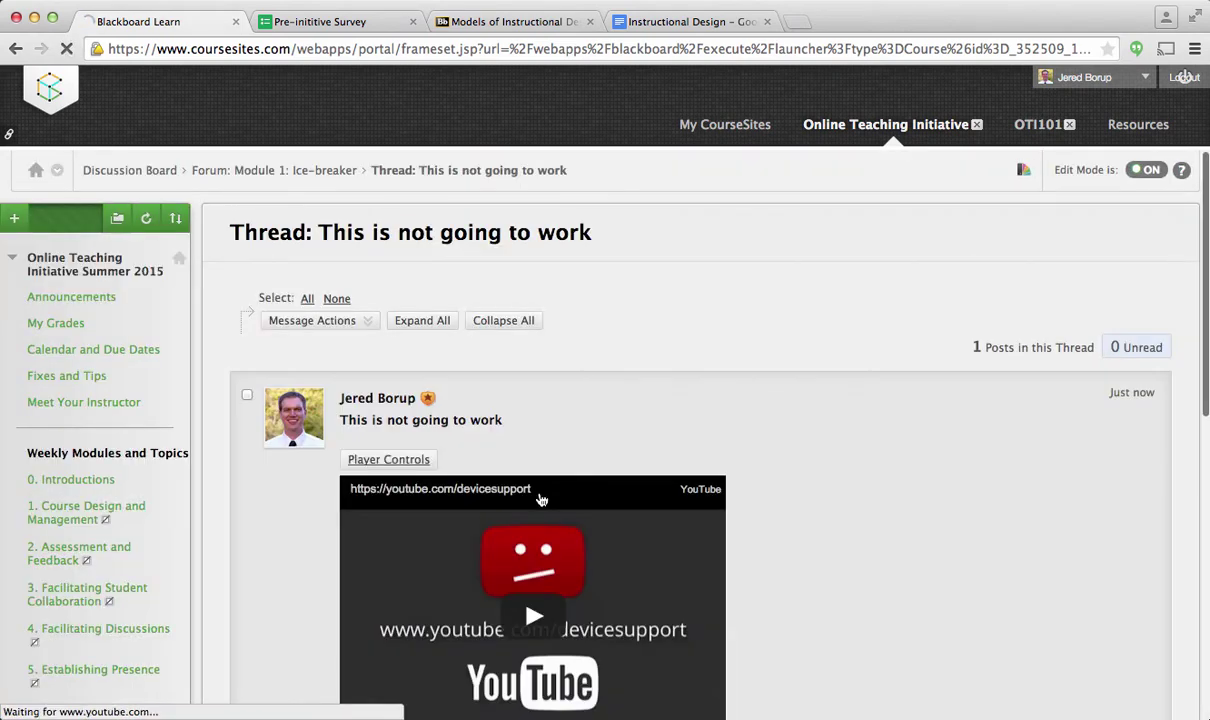
pyautogui.scroll(-1, 759, 567)
pyautogui.scroll(-1, 759, 567)
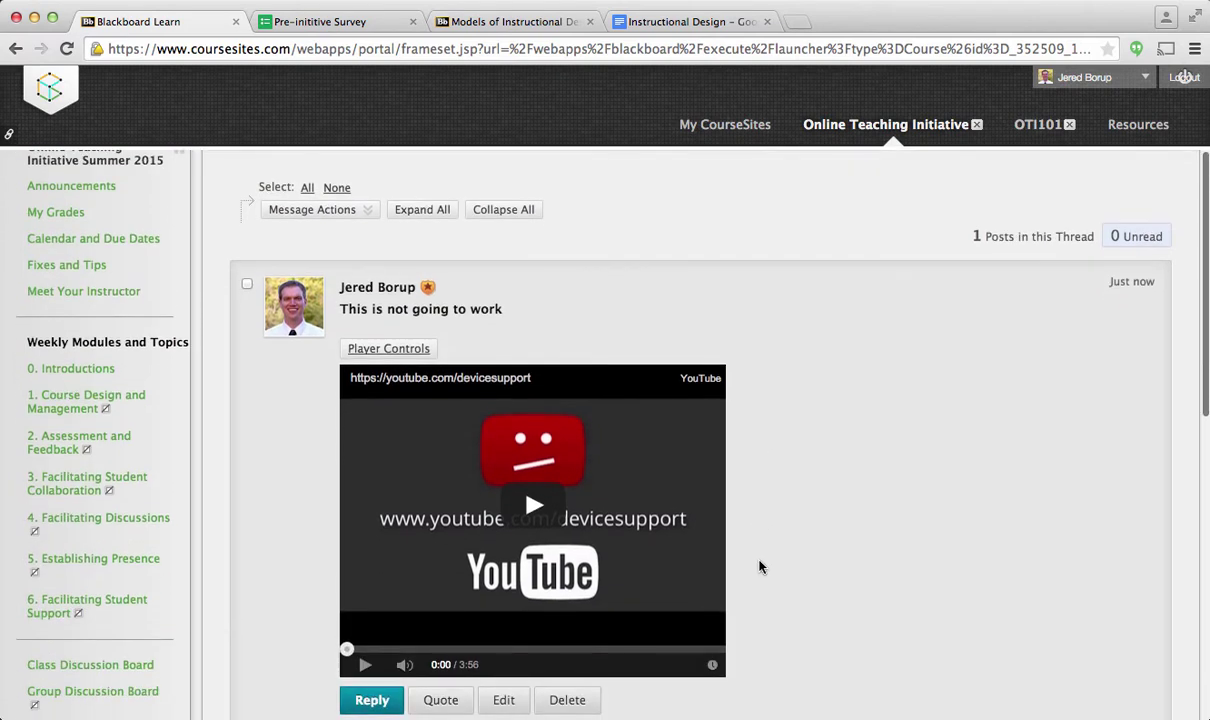
pyautogui.click(534, 505)
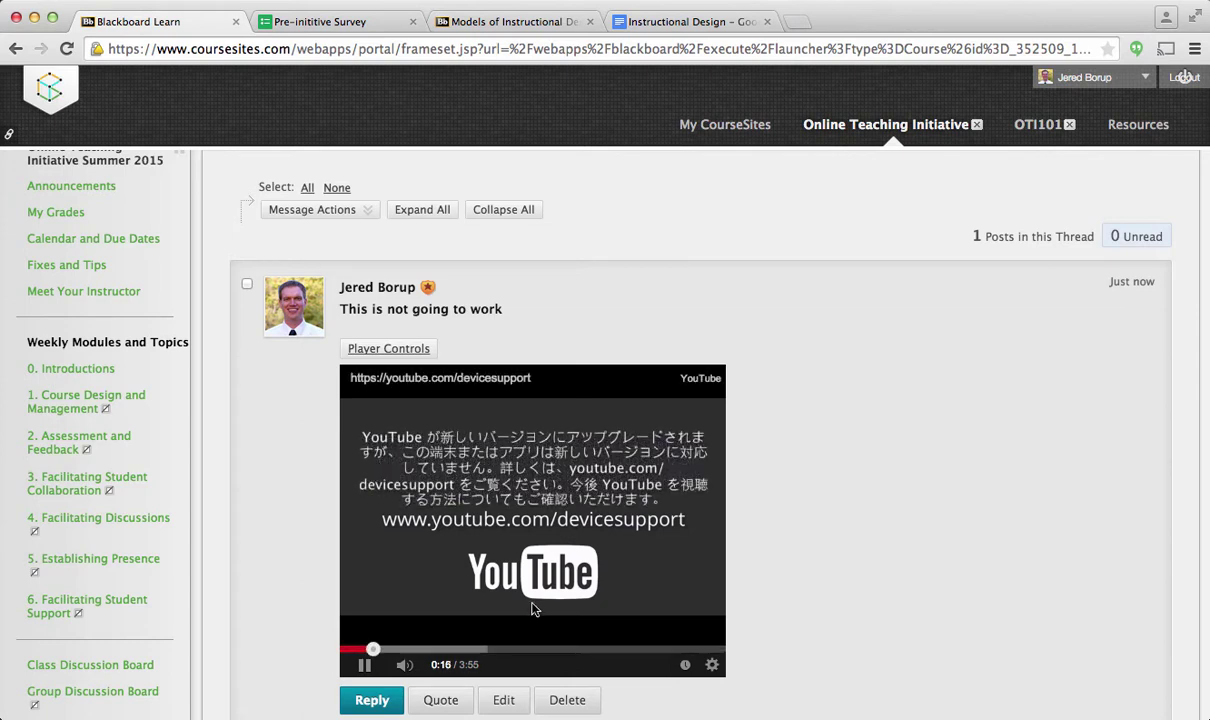
pyautogui.click(364, 666)
pyautogui.click(793, 24)
# Go to youtube.com and close the home page banner ad
pyautogui.write('youtube.com')
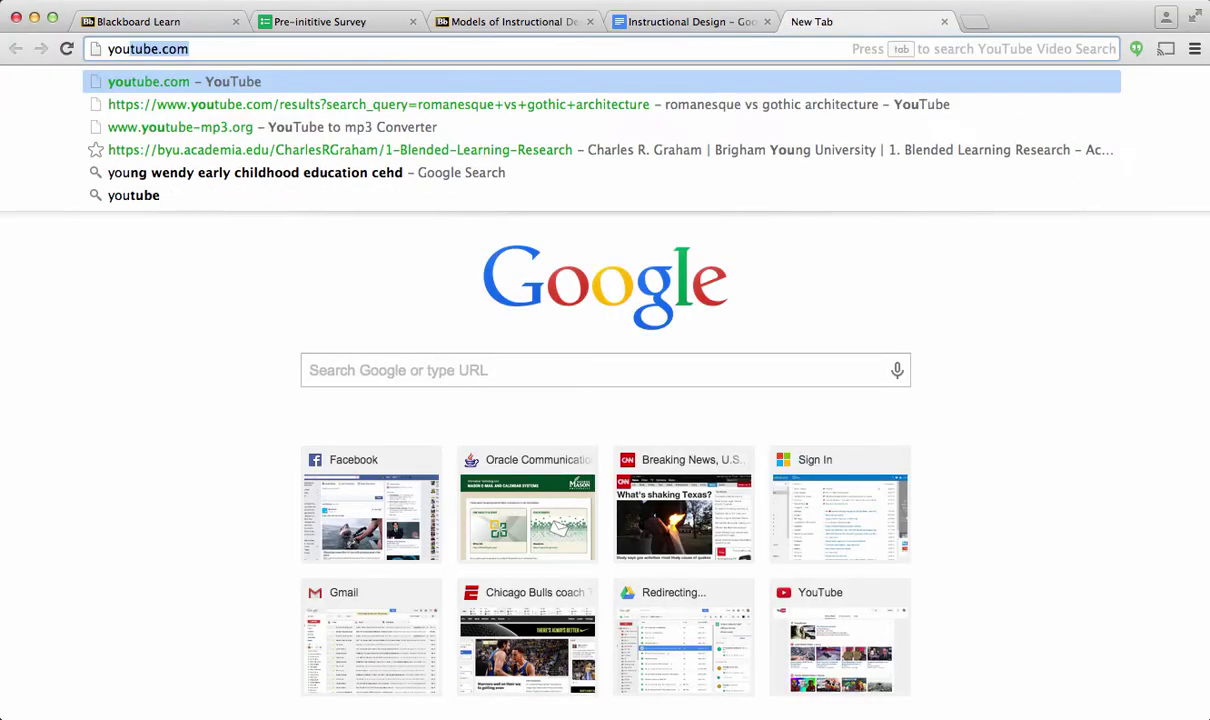
pyautogui.press('Return')
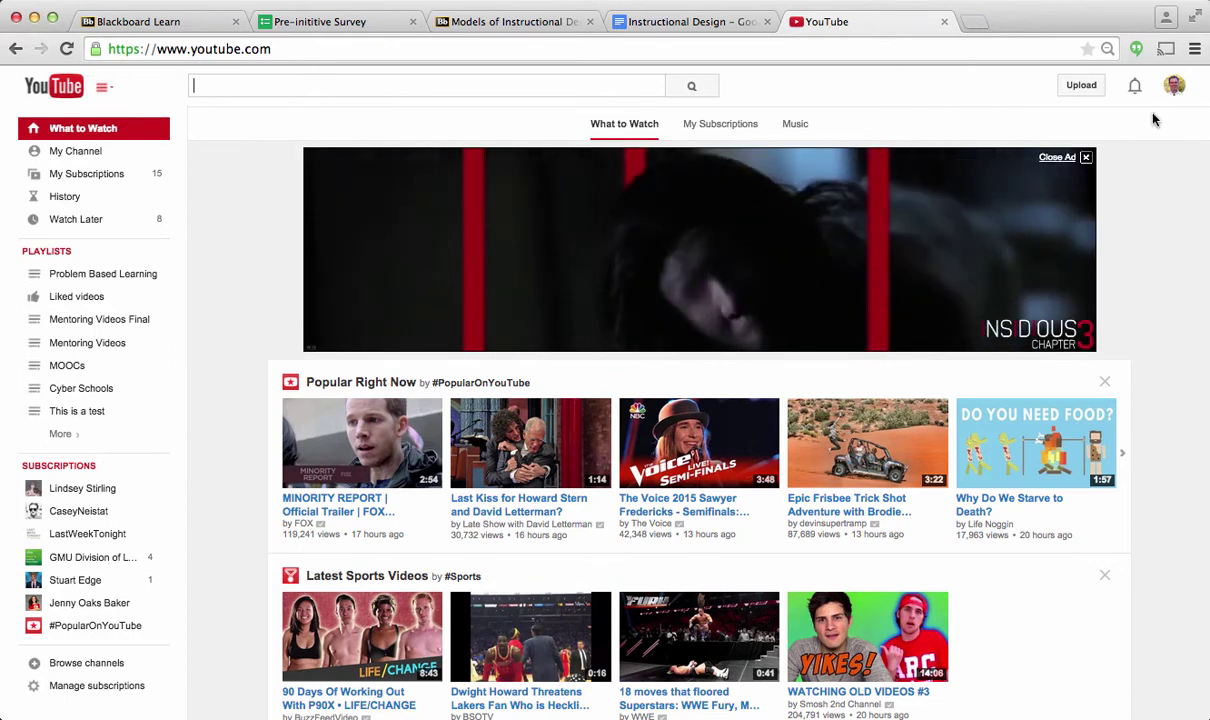
pyautogui.click(1085, 157)
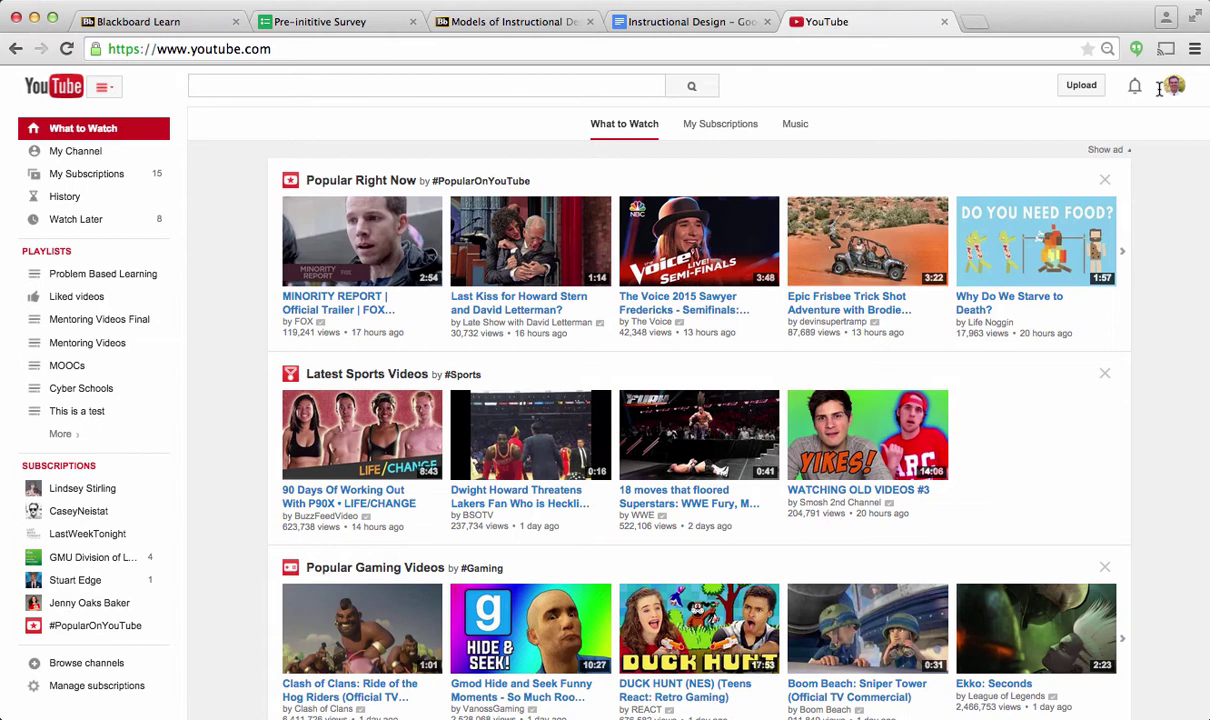
# Go to YouTube's Upload page and choose Record under Webcam capture
pyautogui.click(1083, 89)
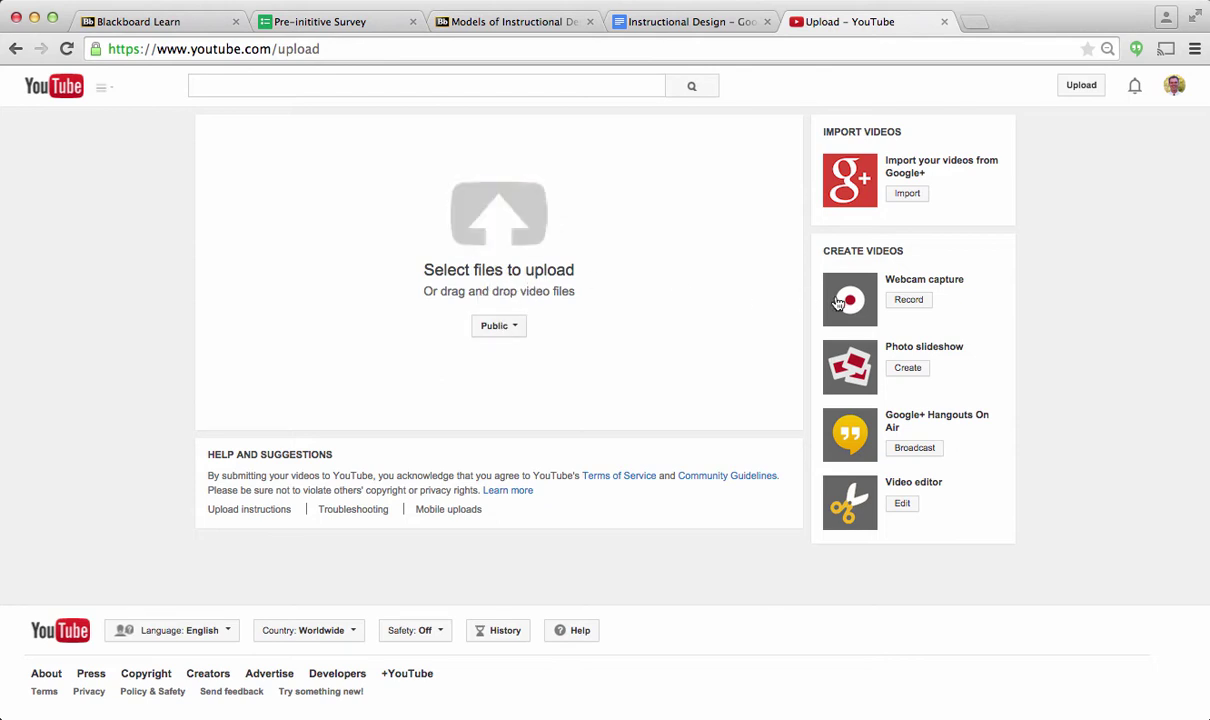
pyautogui.click(906, 301)
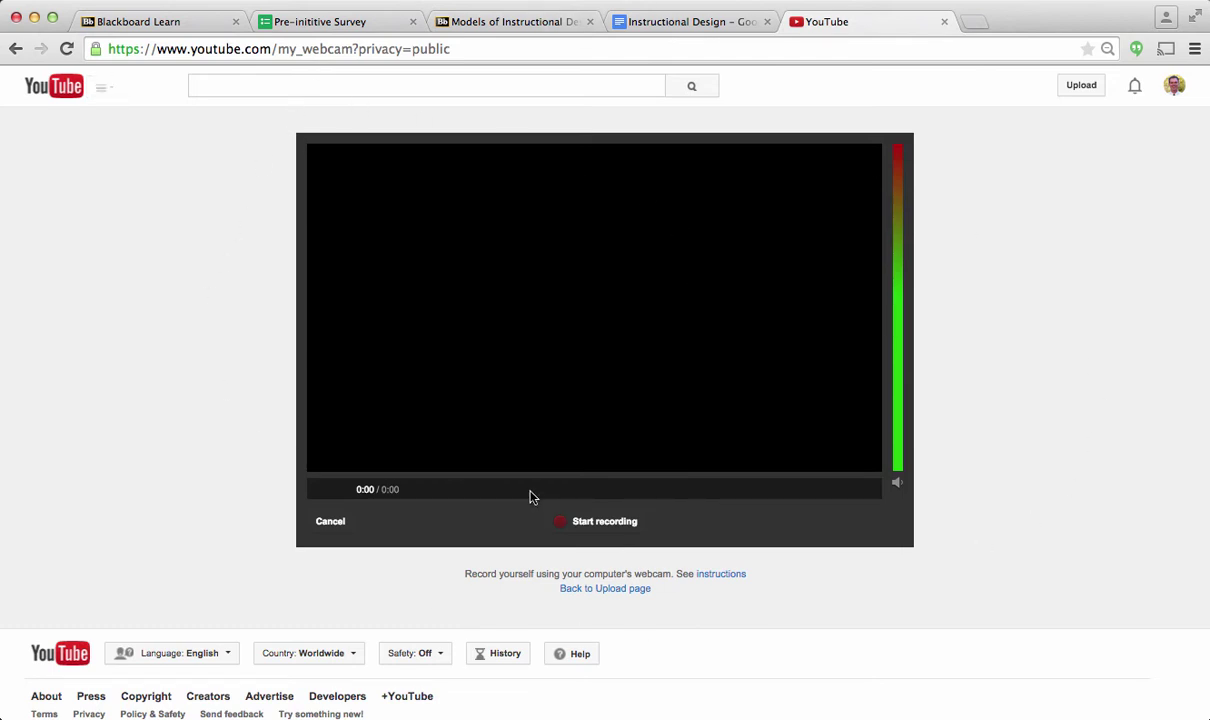
# Grant webcam and microphone access, record a short test clip, stop it, and choose Start over
pyautogui.click(556, 528)
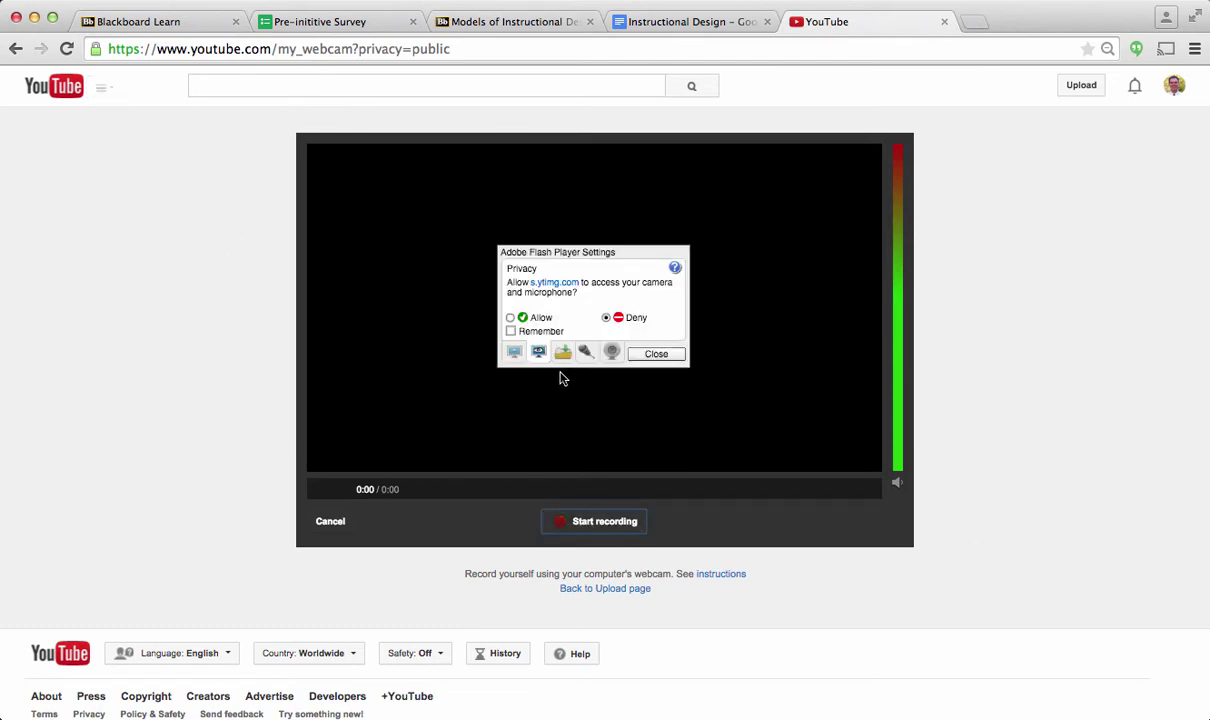
pyautogui.click(509, 318)
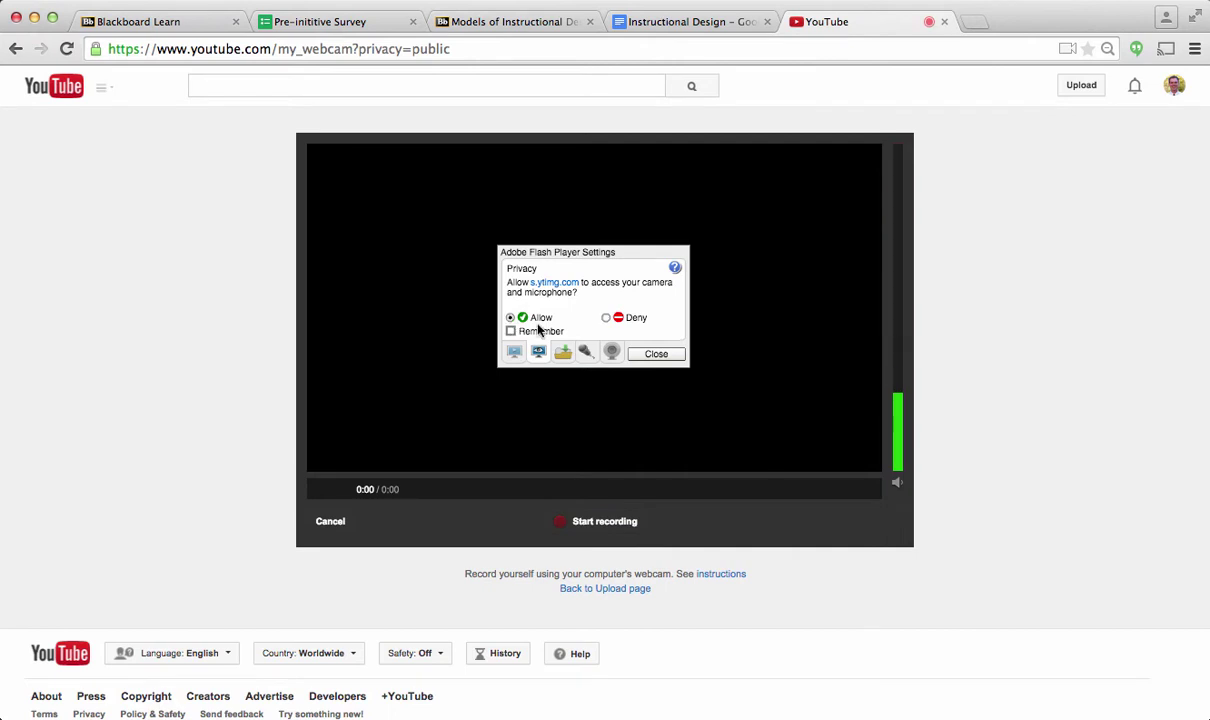
pyautogui.click(645, 357)
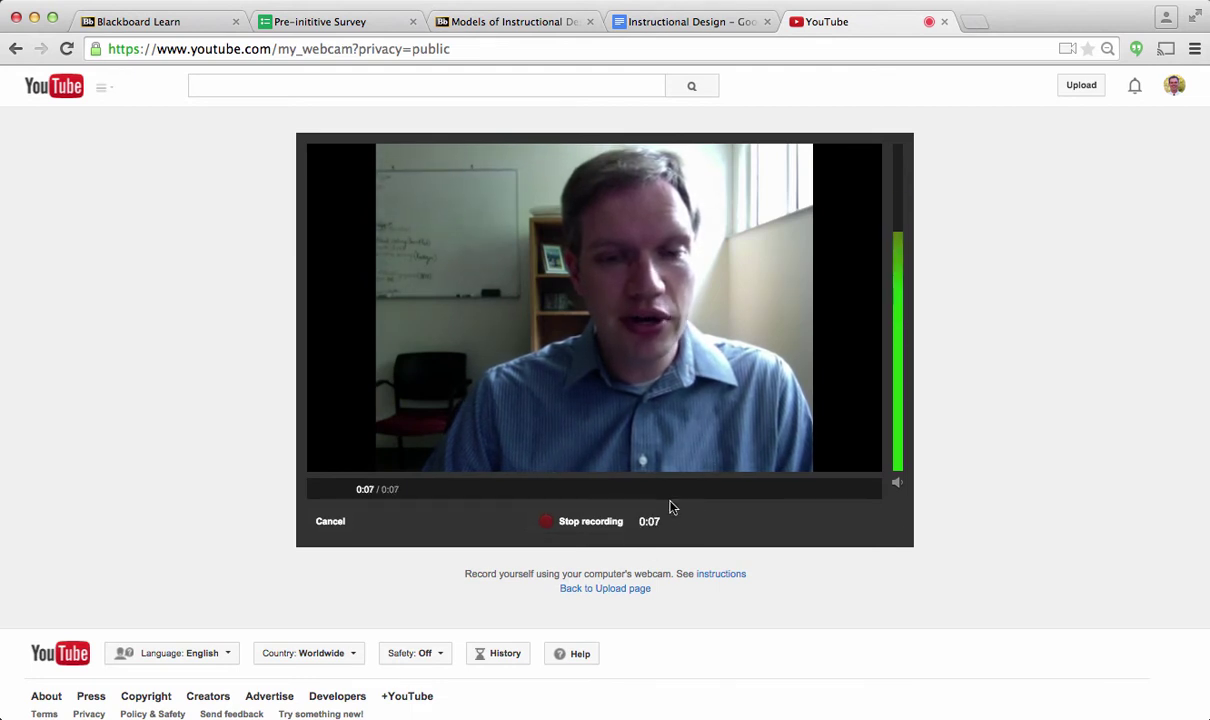
pyautogui.click(579, 526)
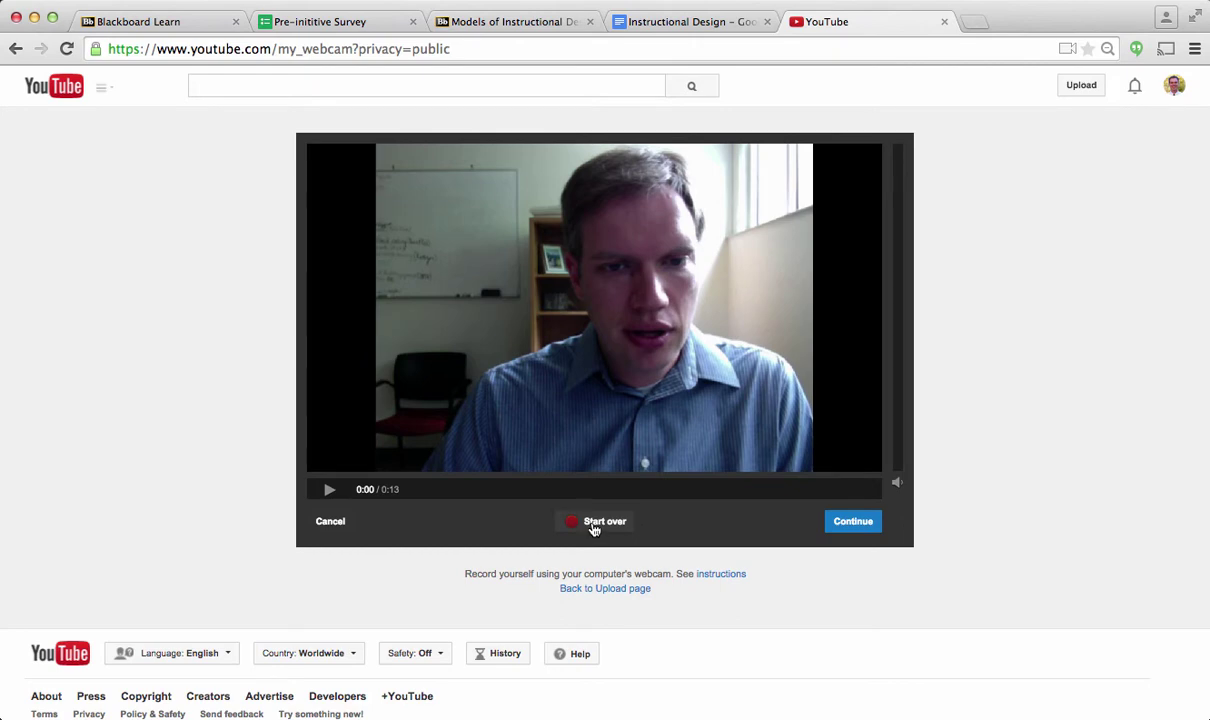
pyautogui.click(594, 526)
# Confirm discarding the test clip and record the webcam message again
pyautogui.click(655, 355)
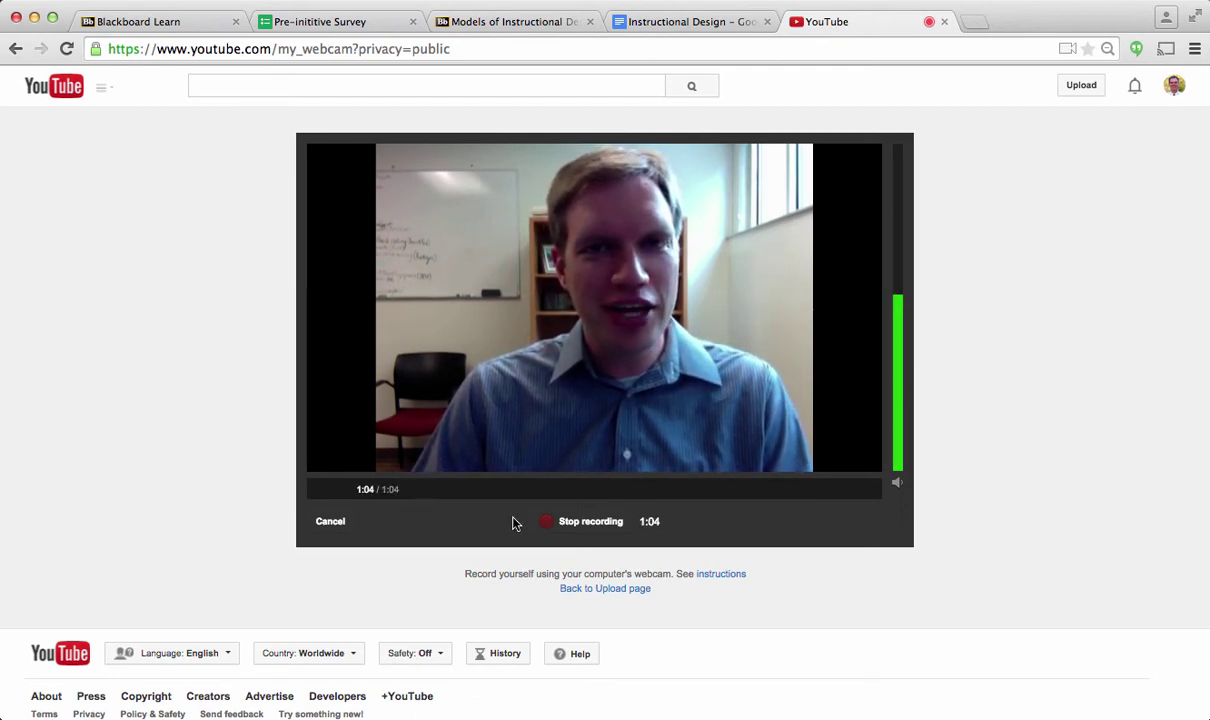
# Stop the recording at 1:08, continue to the video details, and save it as Unlisted
pyautogui.click(583, 527)
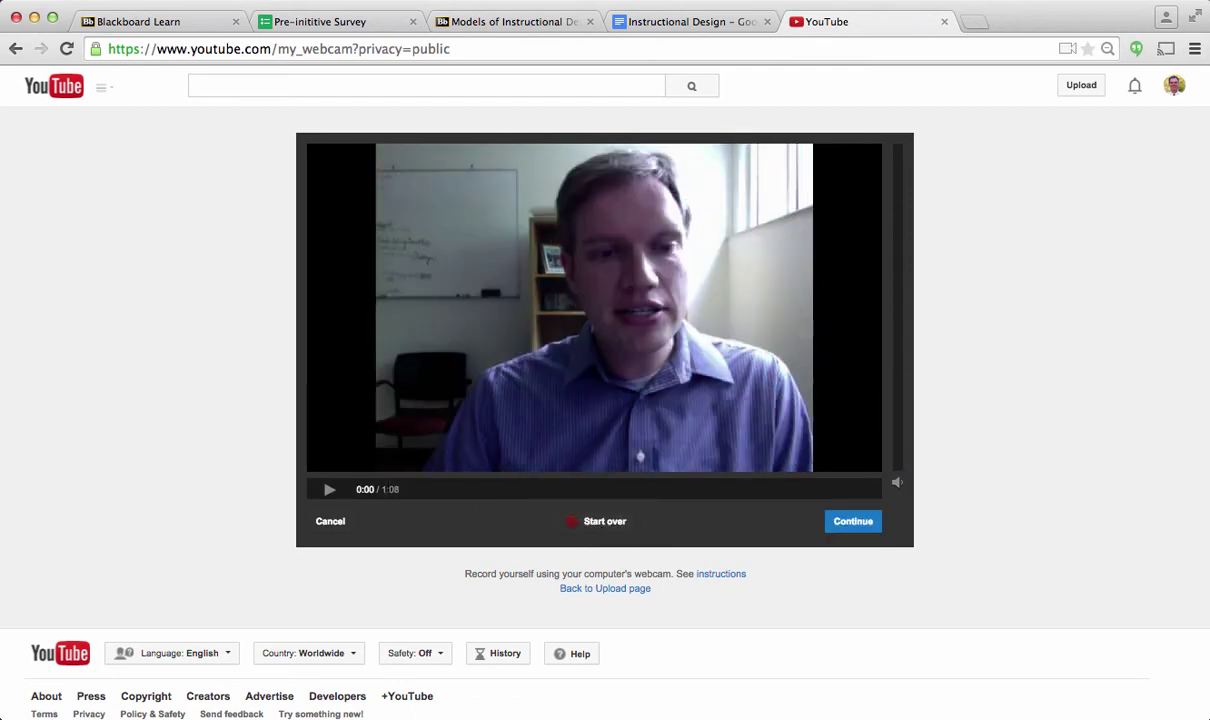
pyautogui.moveTo(400, 489); pyautogui.dragTo(345, 465)
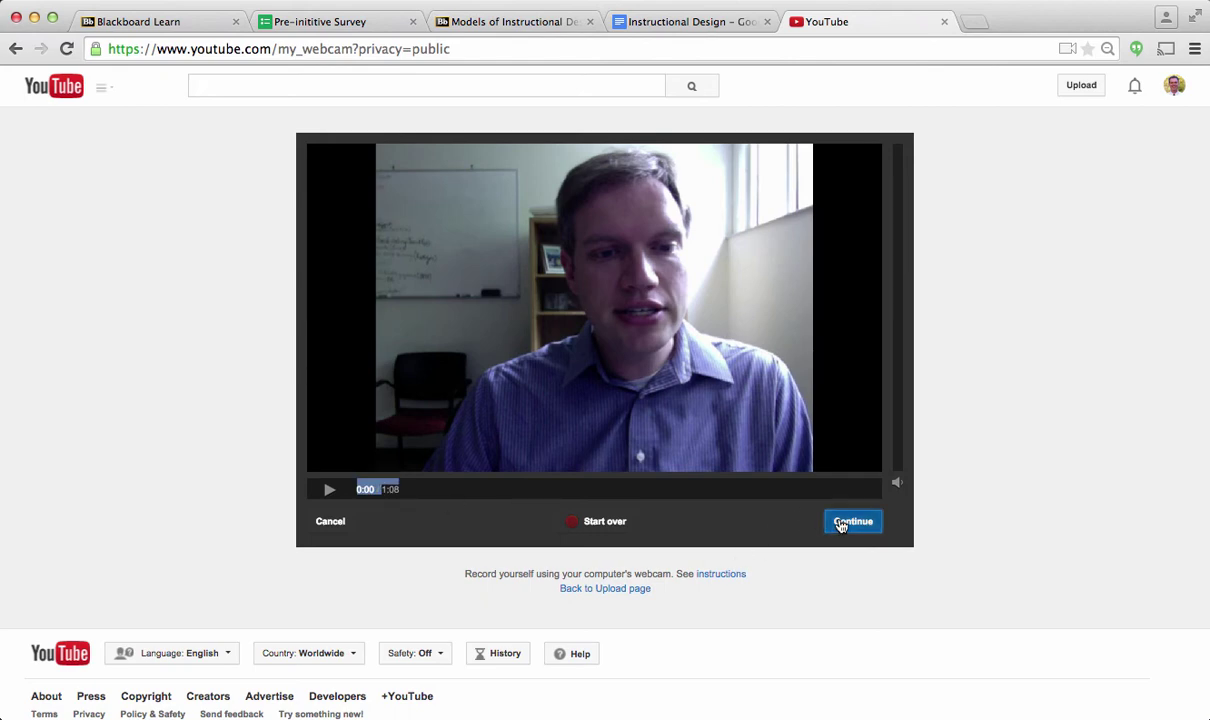
pyautogui.click(838, 521)
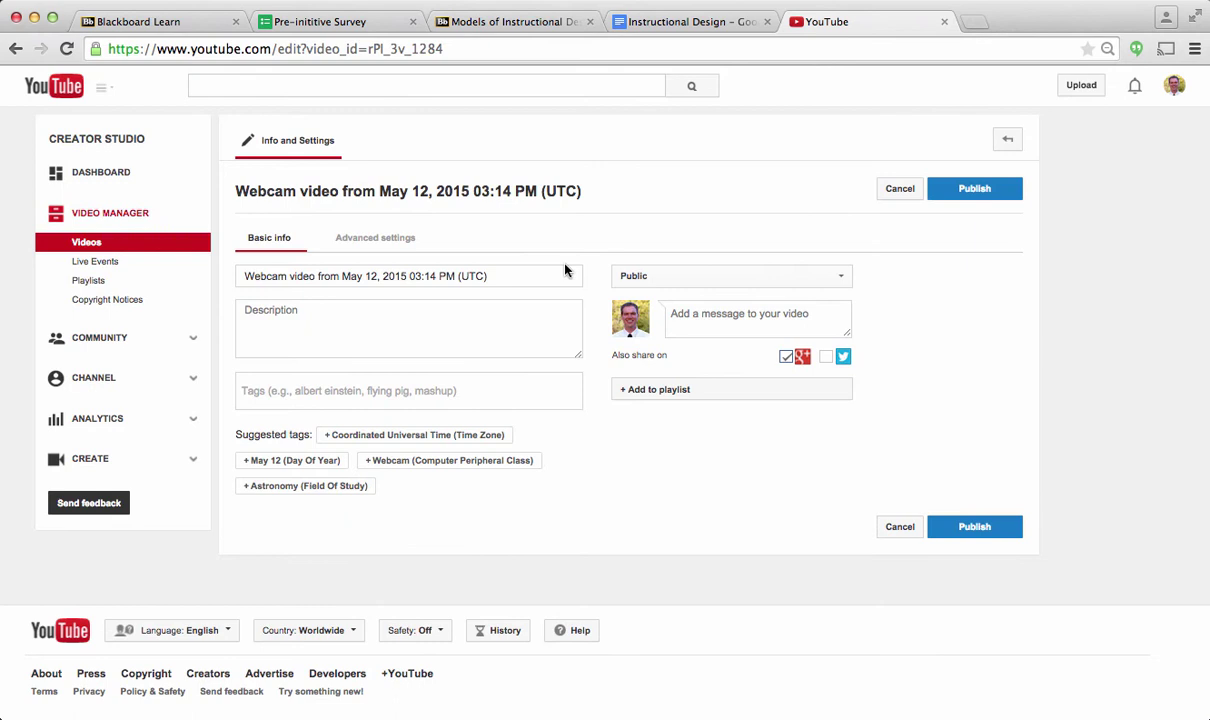
pyautogui.click(822, 286)
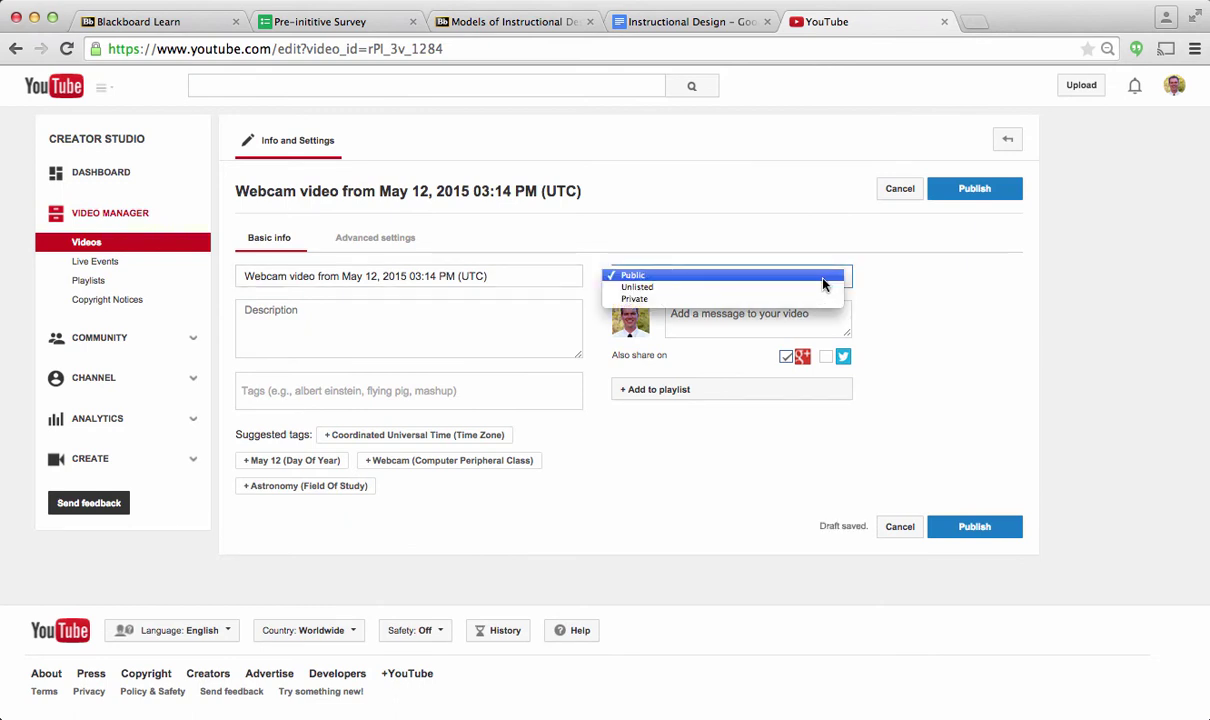
pyautogui.click(797, 288)
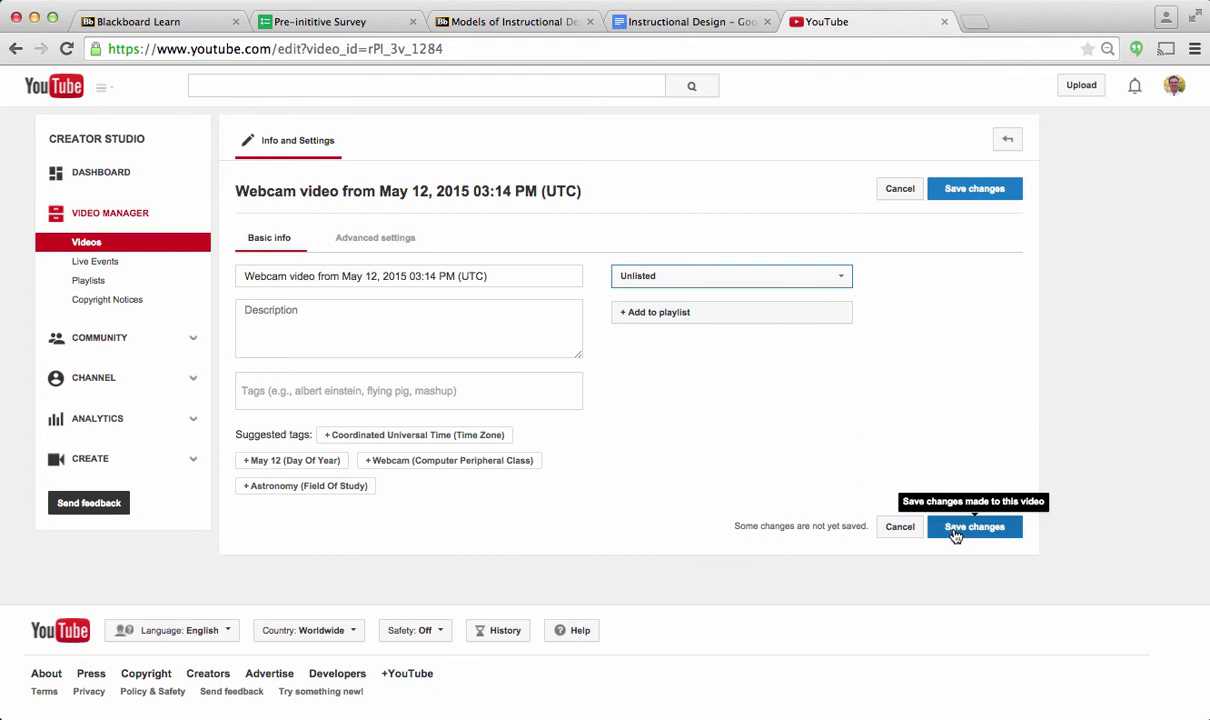
pyautogui.click(961, 531)
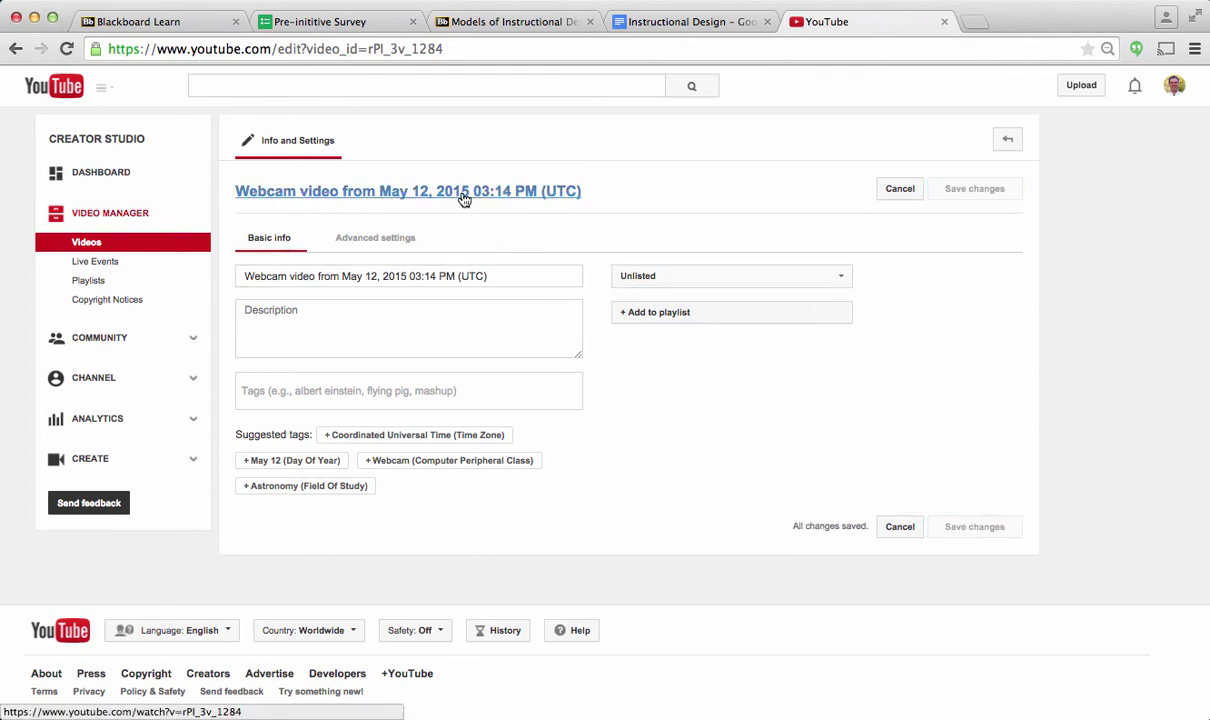
# Open the webcam video's YouTube page, pause it, and select its 420×315 iframe embed code
pyautogui.click(463, 199)
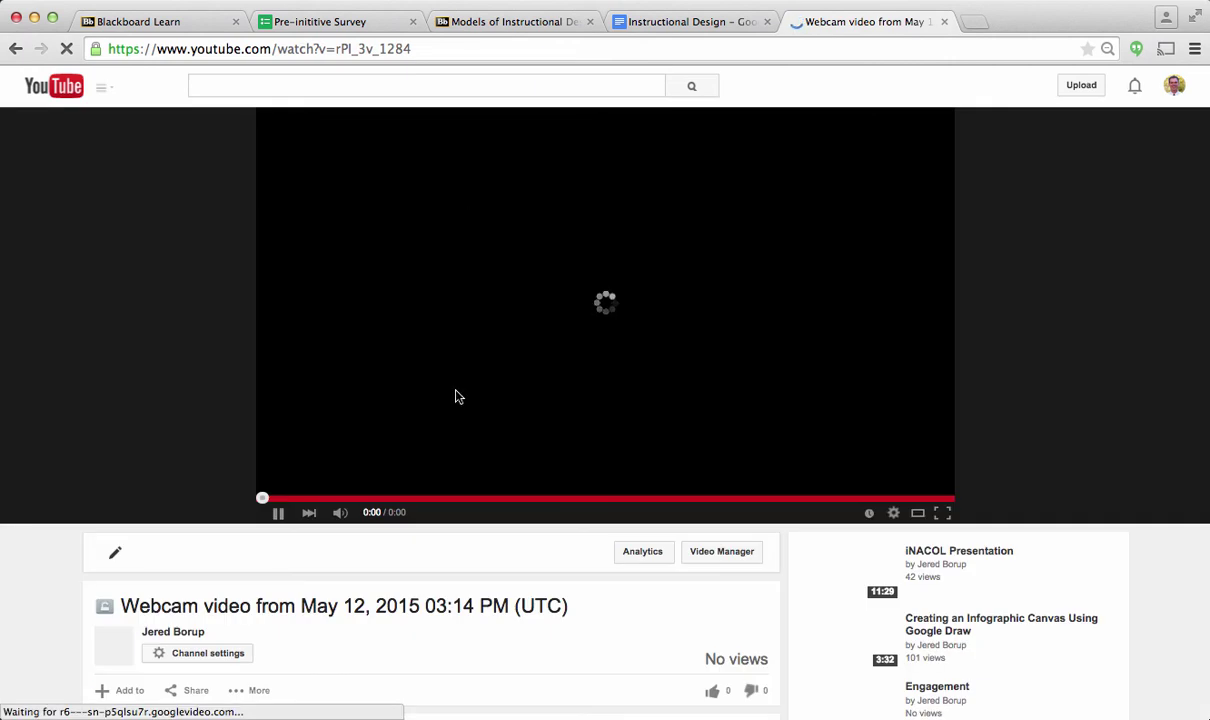
pyautogui.click(277, 512)
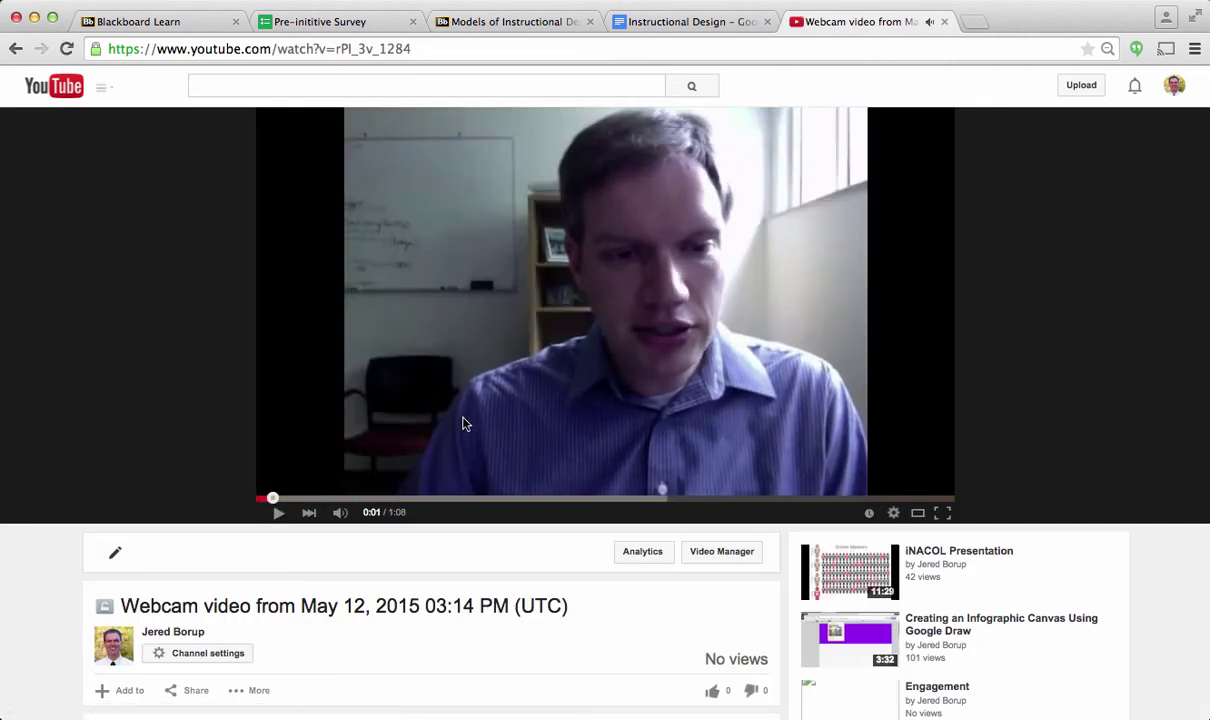
pyautogui.scroll(-2, 464, 423)
pyautogui.scroll(-3, 463, 423)
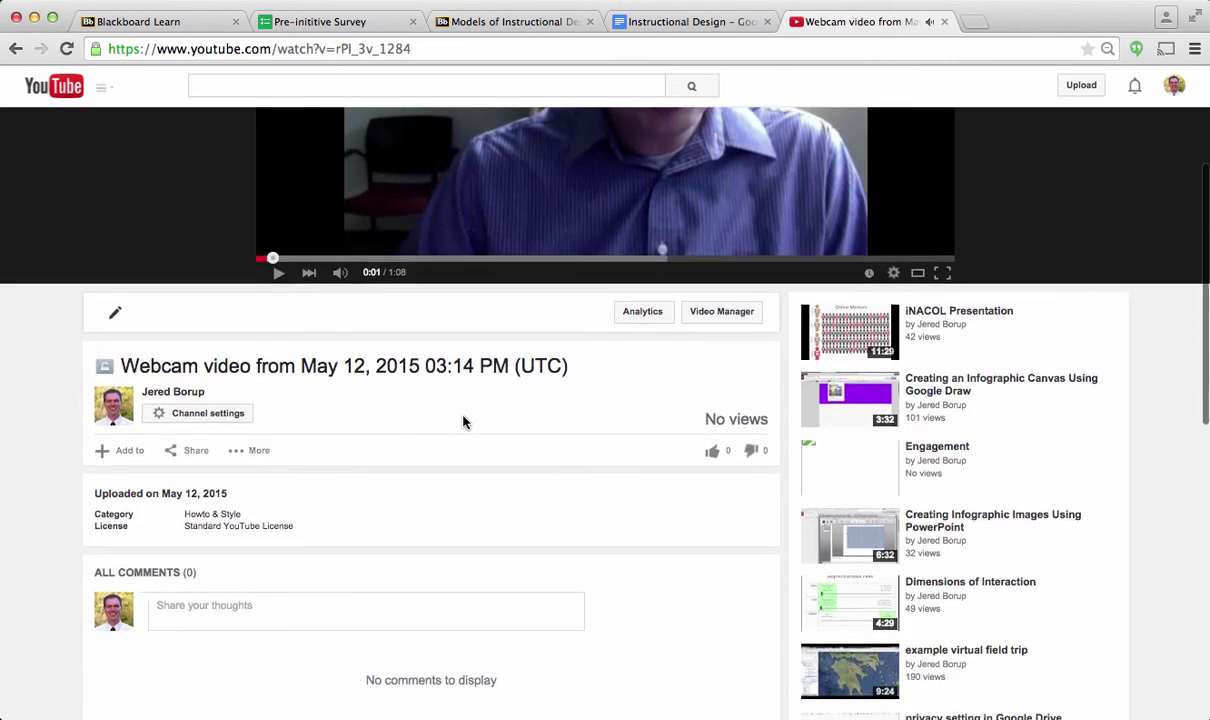
pyautogui.click(190, 452)
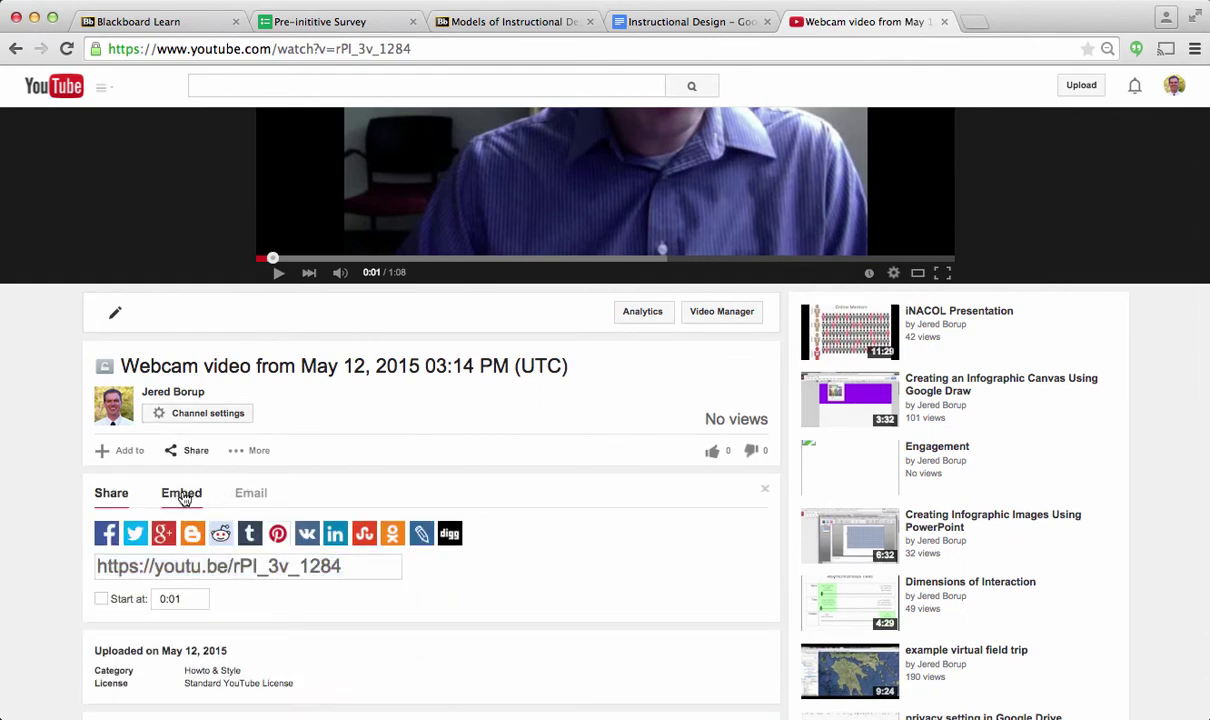
pyautogui.click(184, 496)
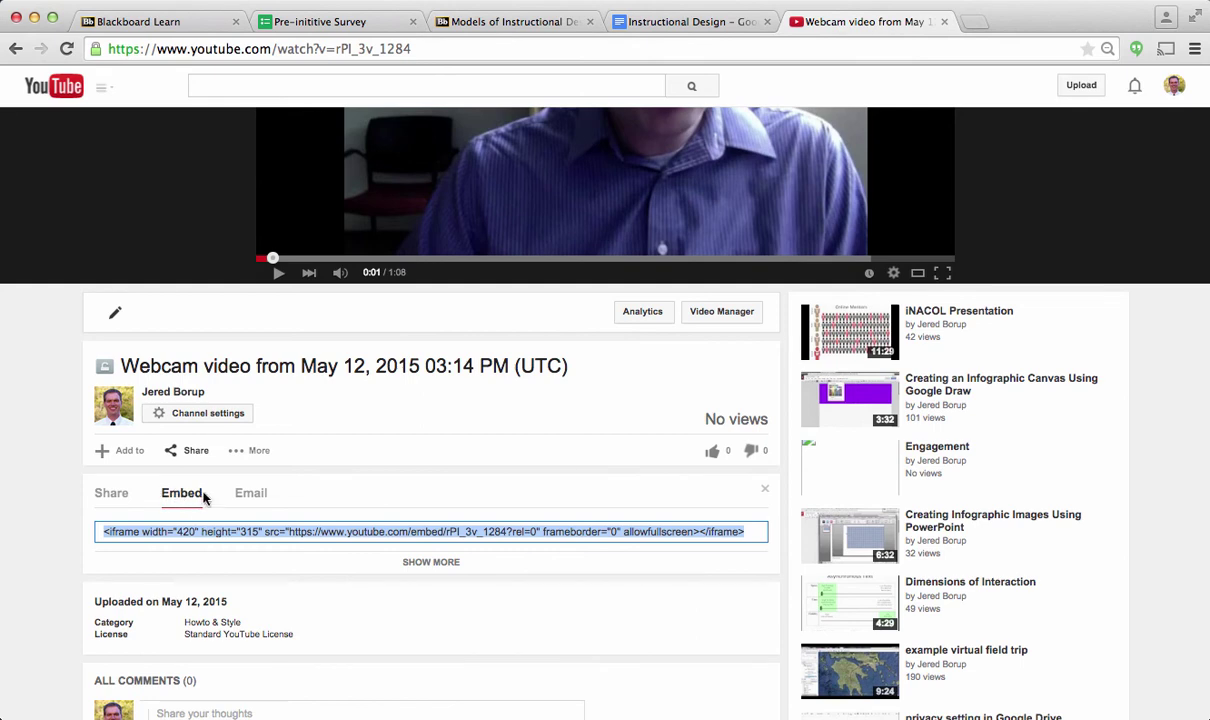
pyautogui.click(215, 529)
# Return to the Blackboard Module 1: Ice-breaker forum and start a new thread
pyautogui.click(506, 21)
pyautogui.click(155, 24)
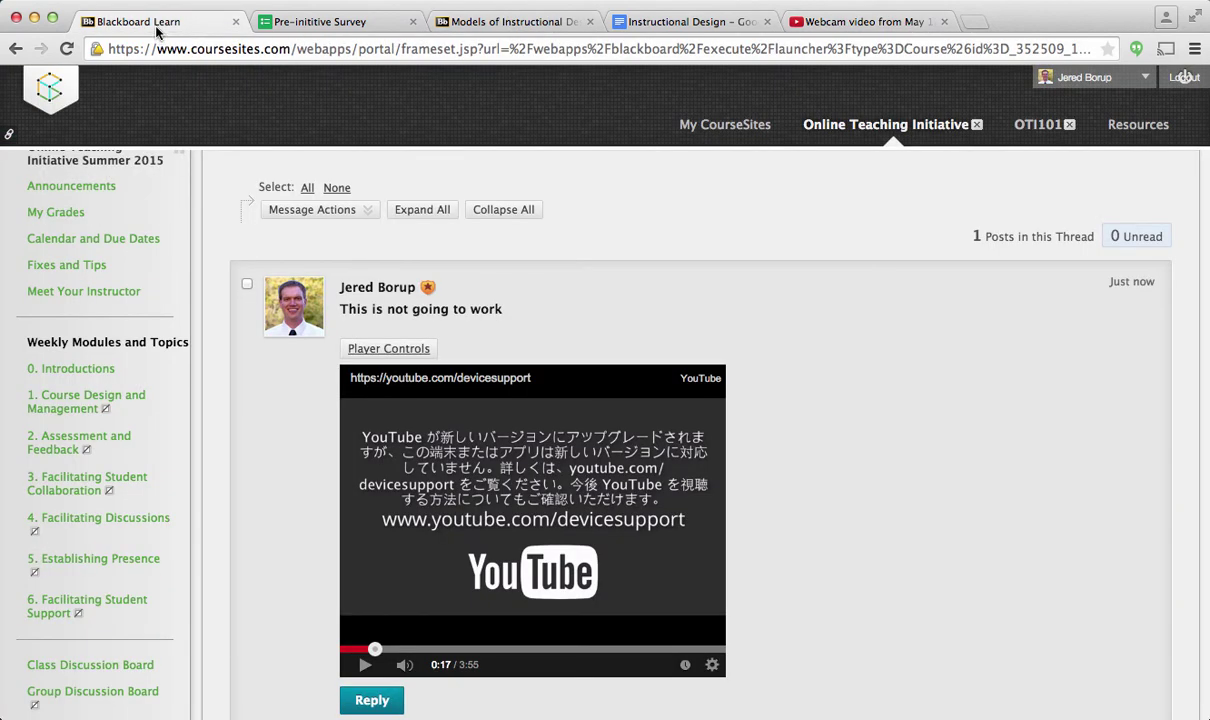
pyautogui.scroll(-2, 547, 612)
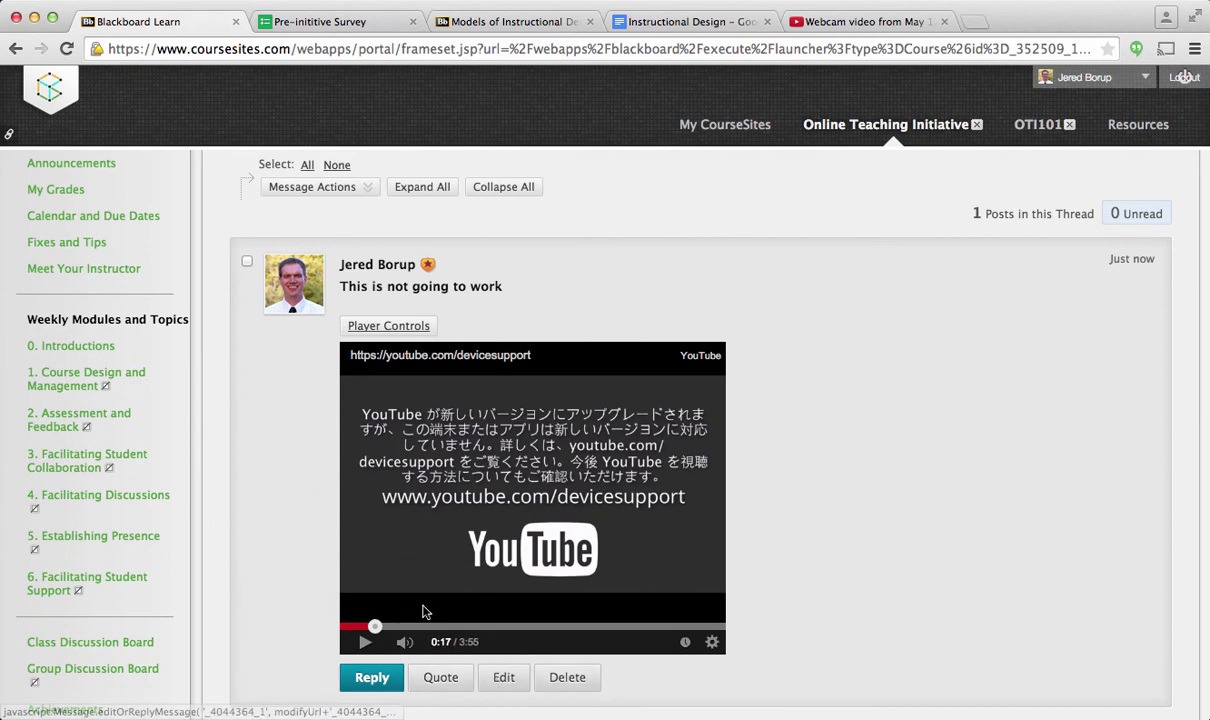
pyautogui.scroll(3, 308, 491)
pyautogui.click(253, 170)
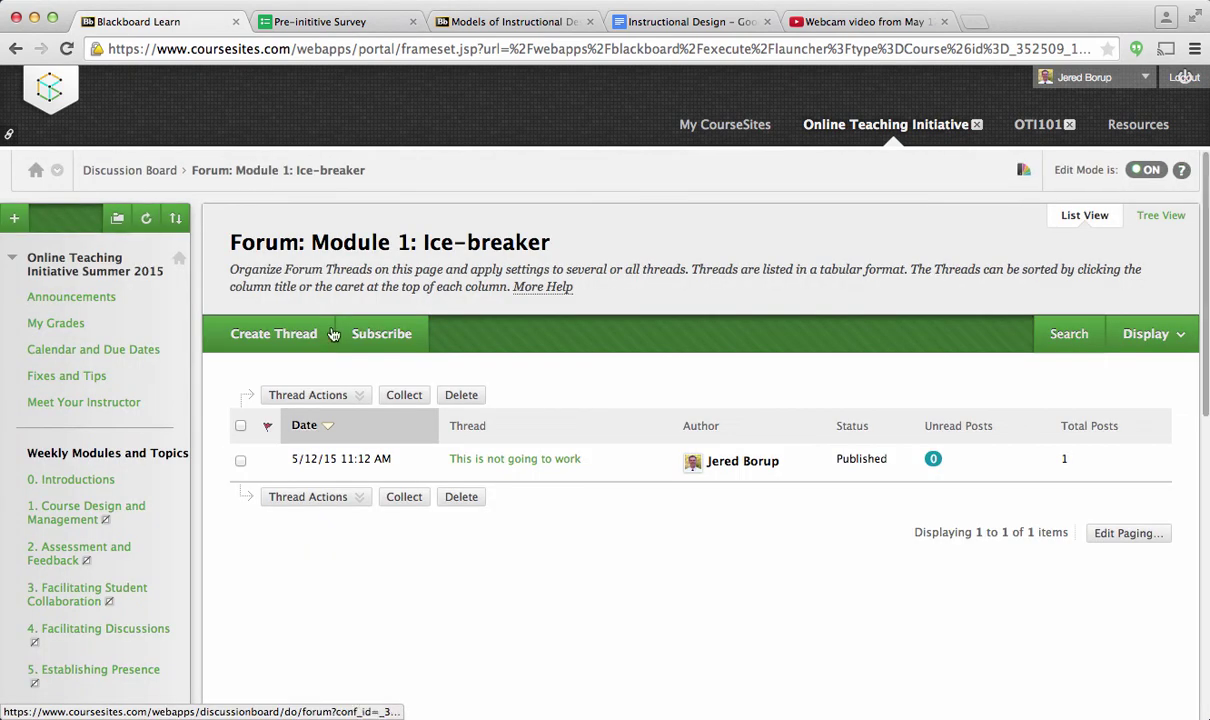
pyautogui.click(308, 395)
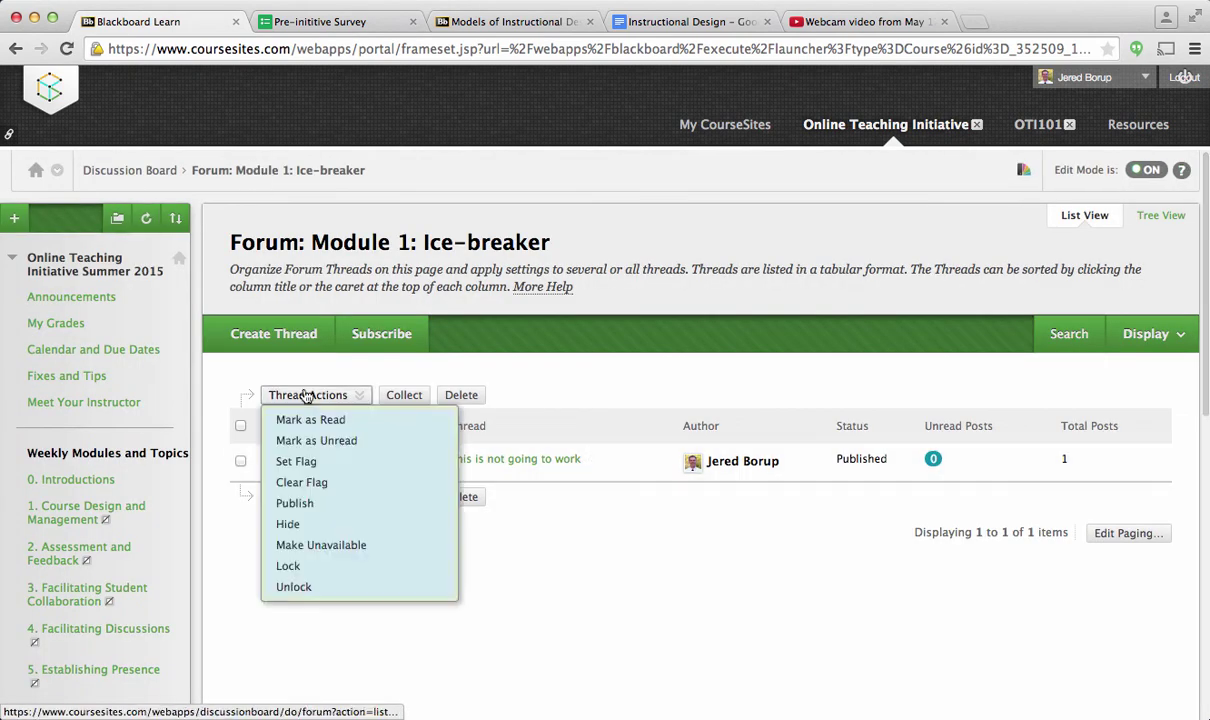
pyautogui.click(287, 336)
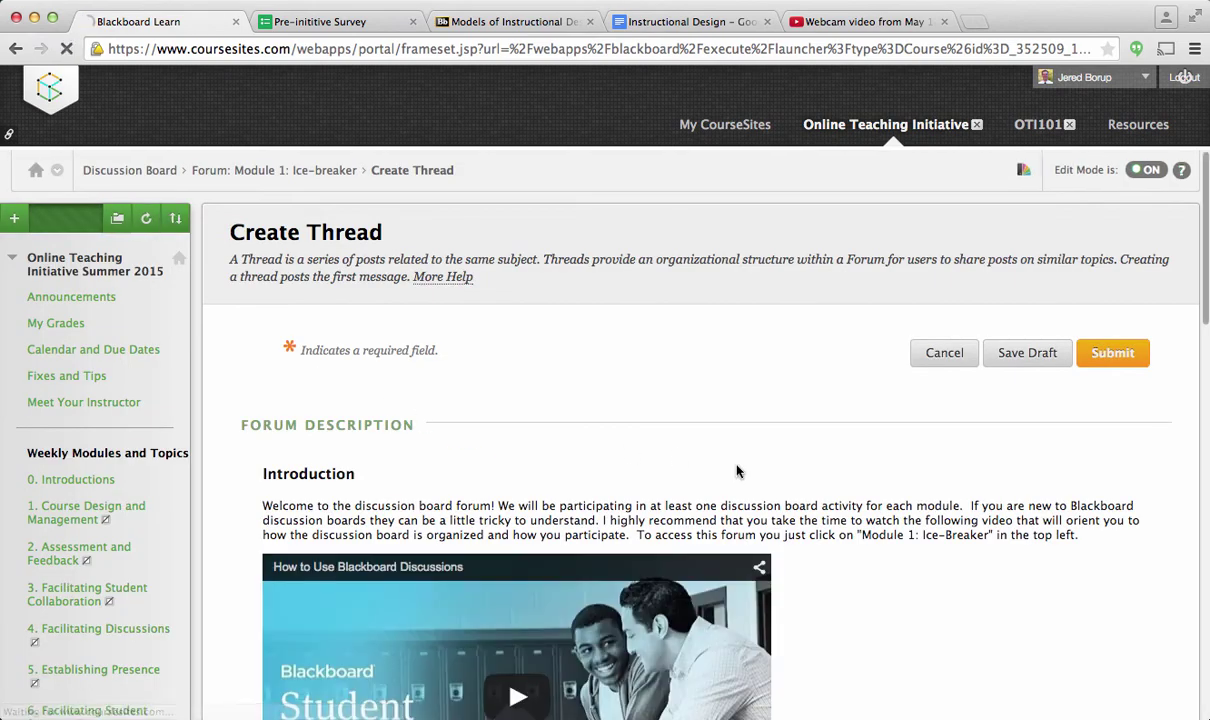
# Enter the thread subject 'This will work!' and open the message's HTML source editor
pyautogui.scroll(-10, 737, 471)
pyautogui.scroll(3, 737, 471)
pyautogui.click(453, 318)
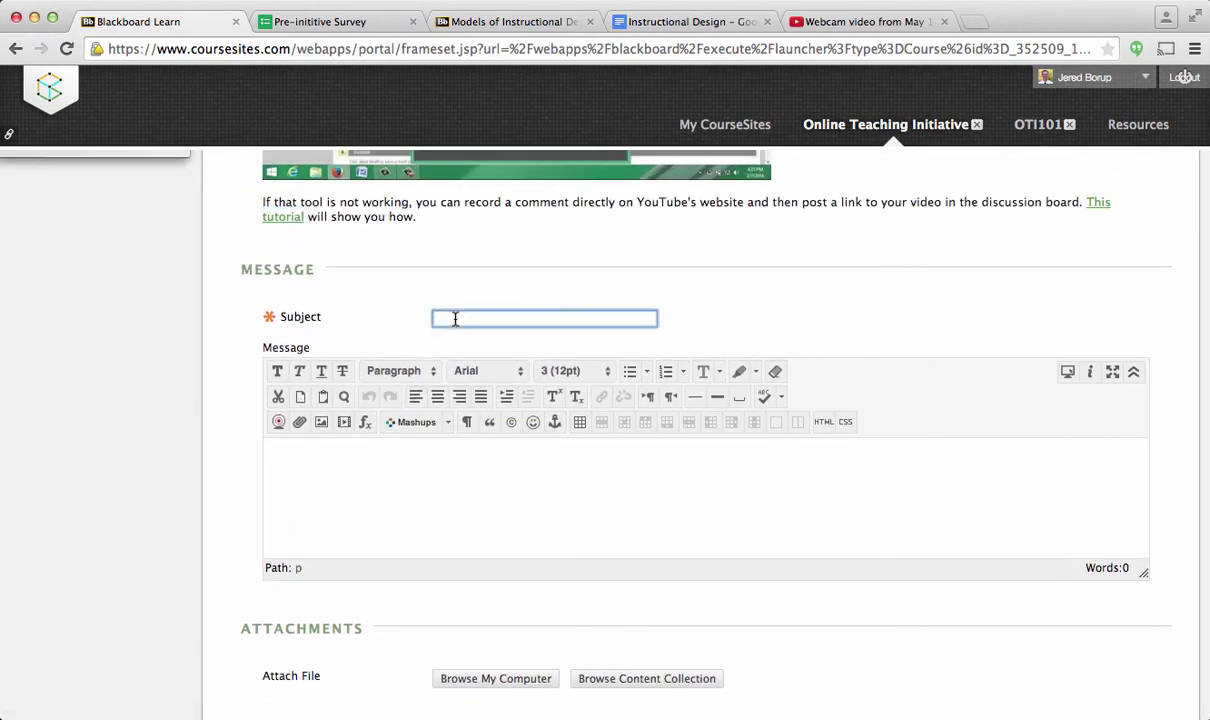
pyautogui.write('This will work!')
pyautogui.click(507, 453)
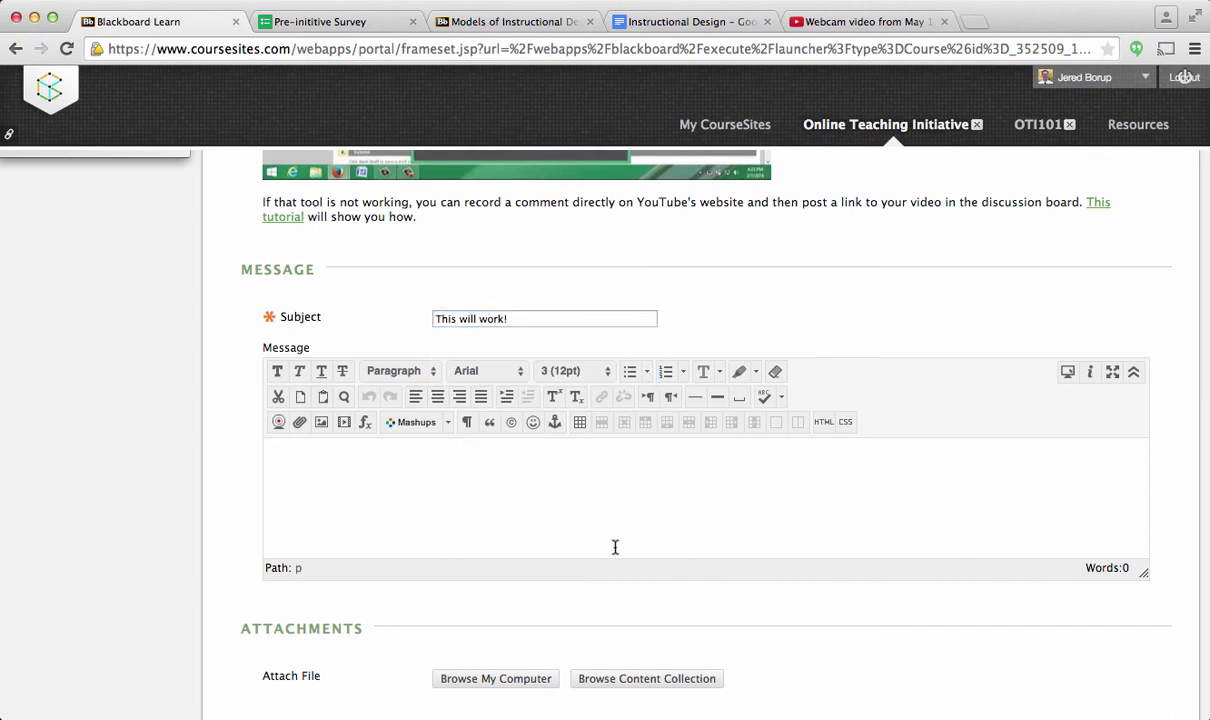
pyautogui.click(823, 424)
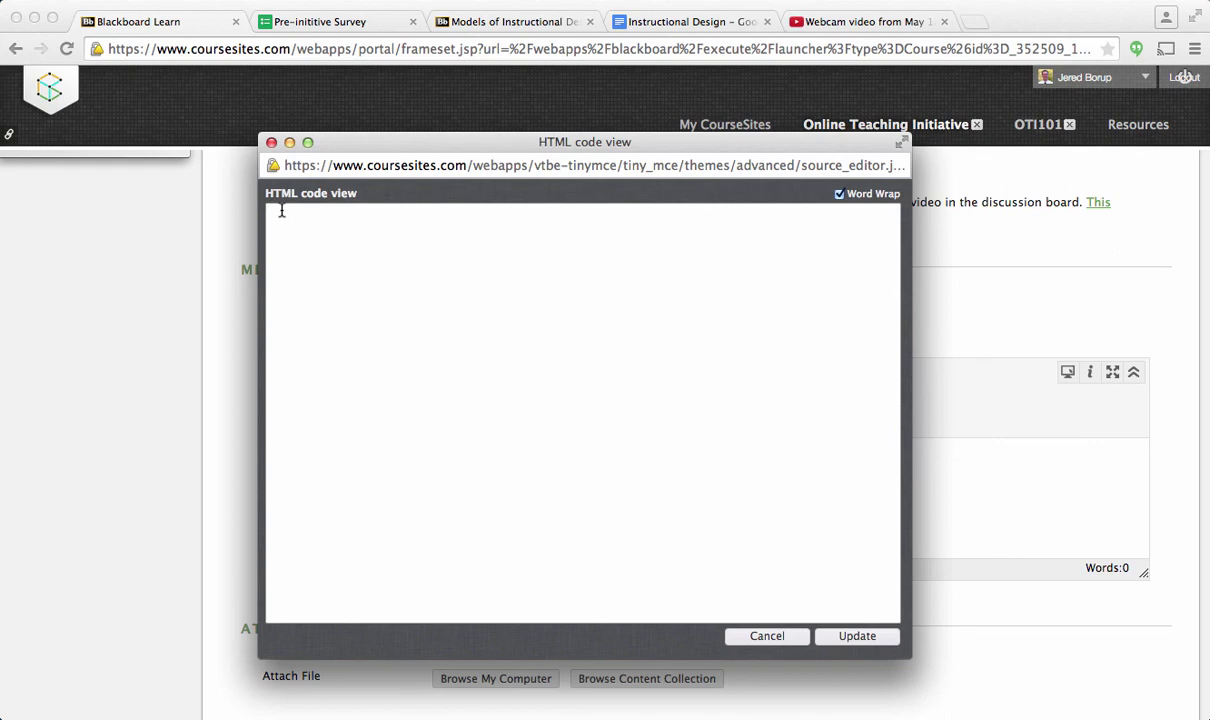
# Paste the YouTube iframe code into the HTML source, apply it, and submit the thread
pyautogui.press('super+v')
pyautogui.click(857, 636)
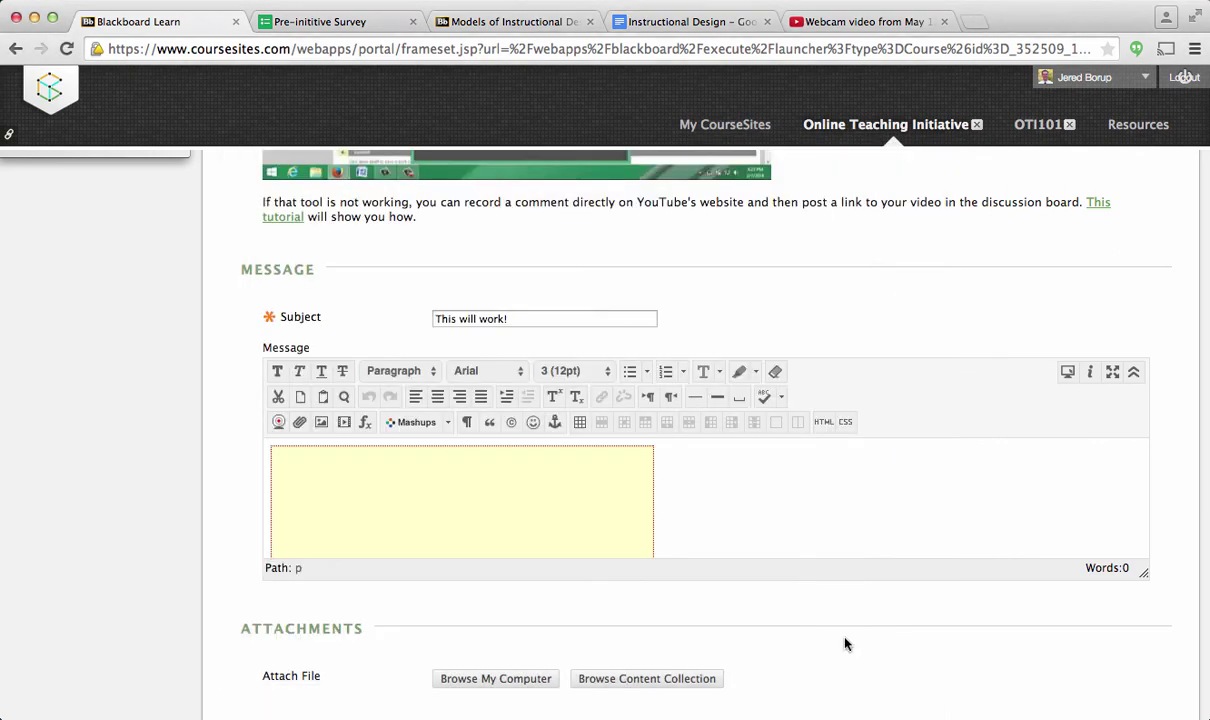
pyautogui.scroll(-3, 560, 532)
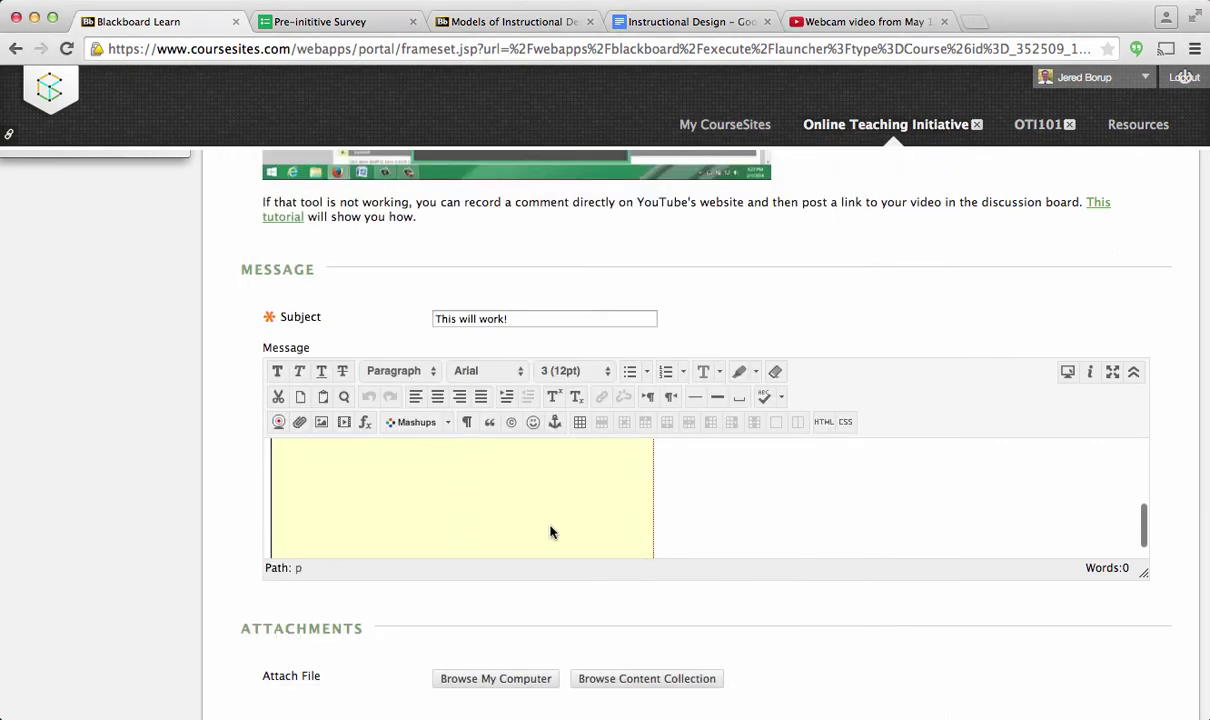
pyautogui.scroll(5, 555, 534)
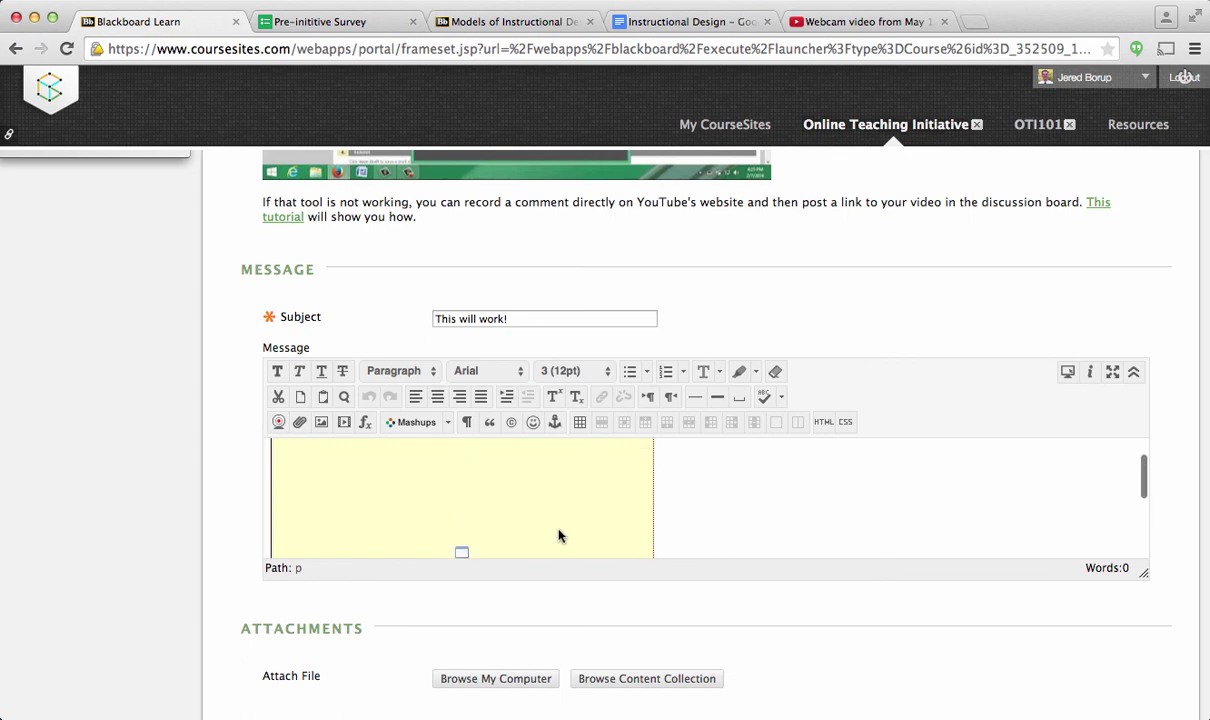
pyautogui.scroll(2, 559, 536)
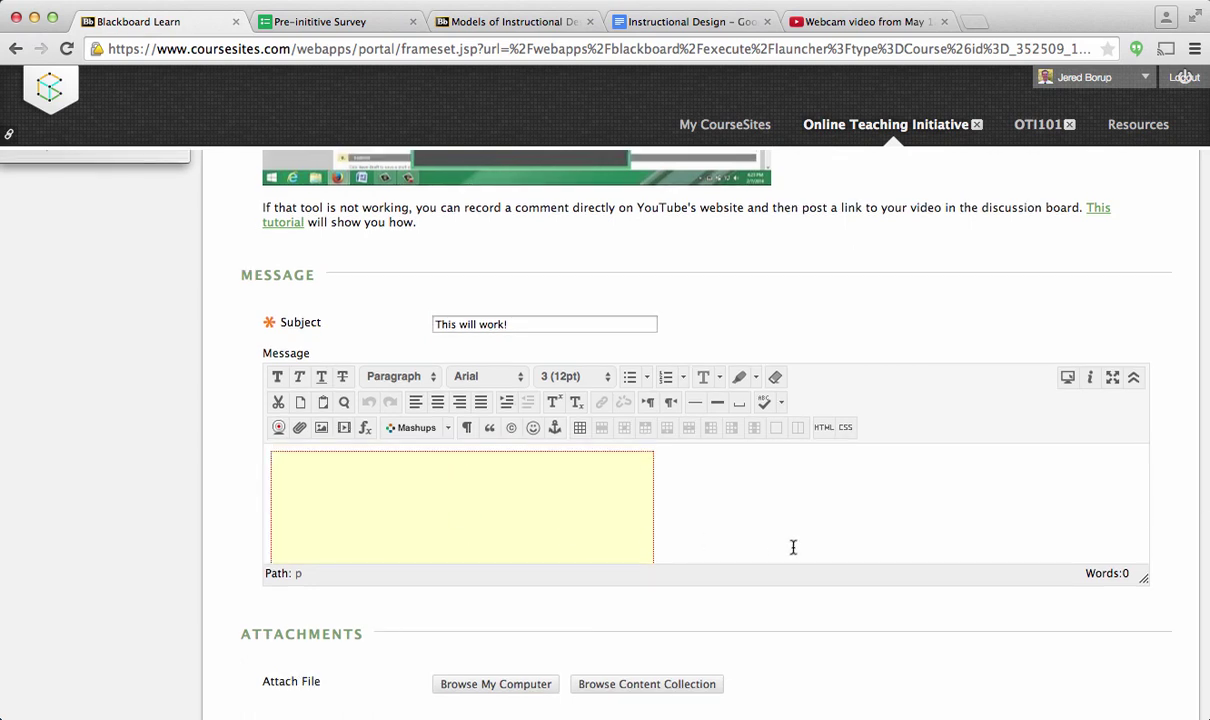
pyautogui.scroll(-3, 827, 628)
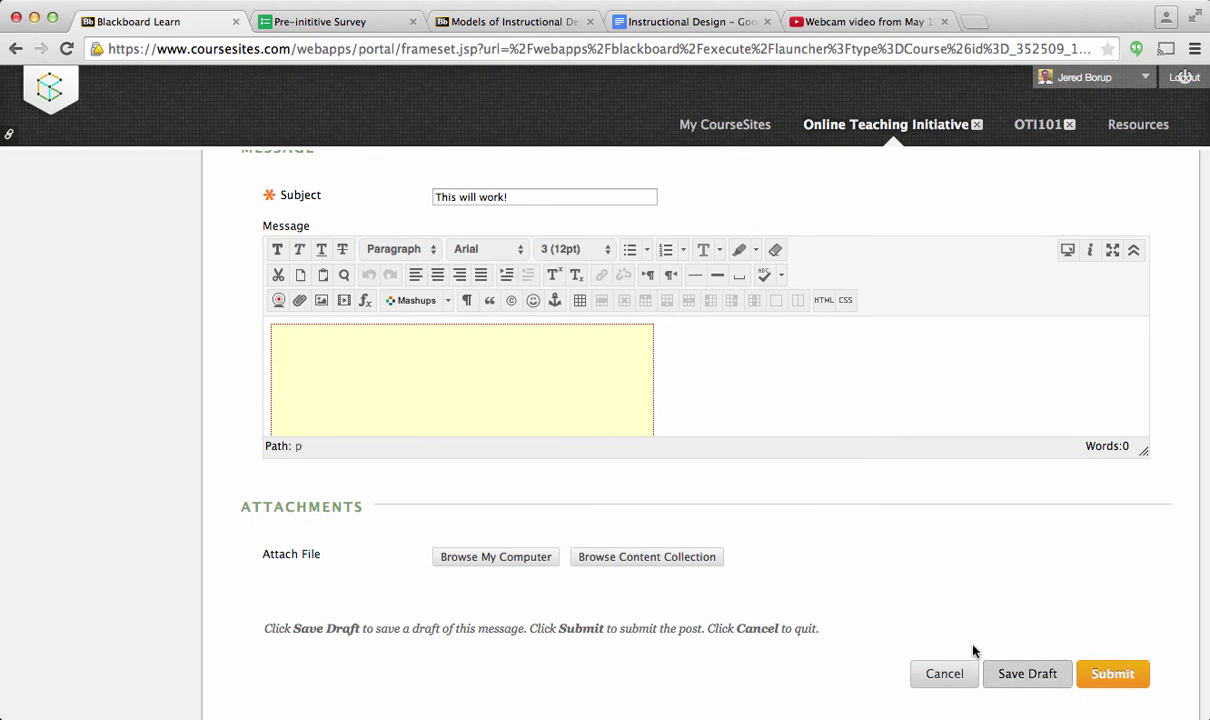
pyautogui.click(1110, 671)
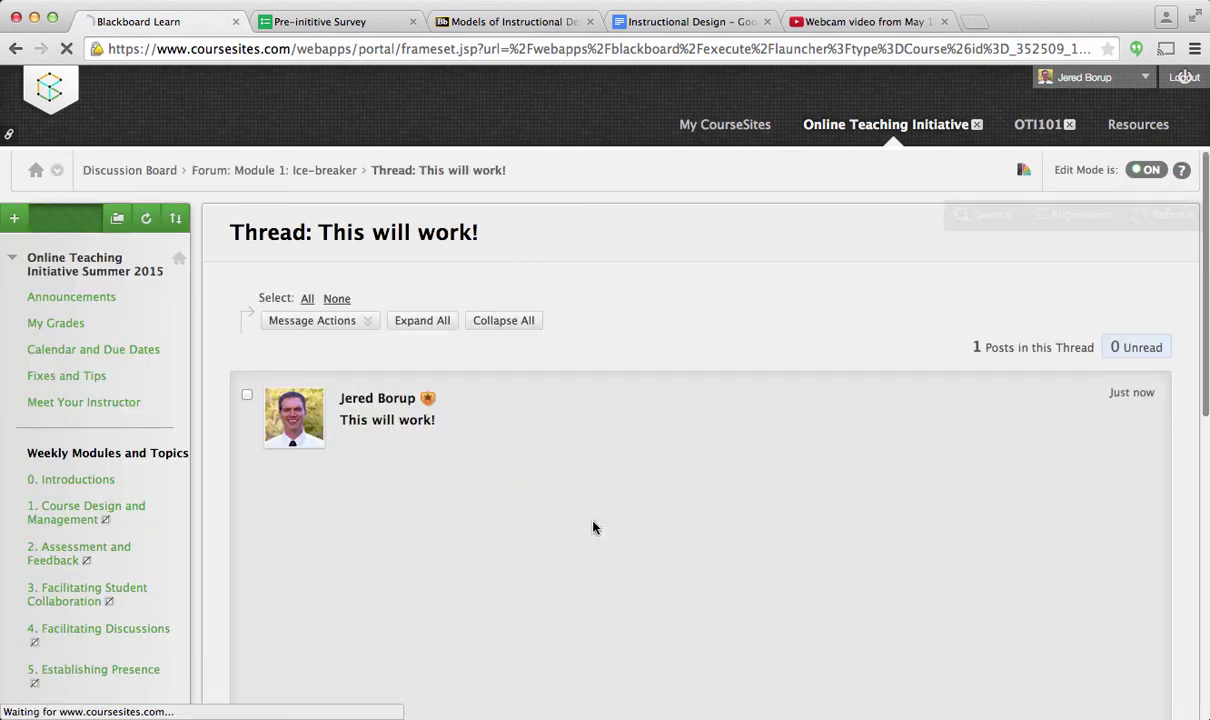
# Play and pause the embedded webcam video to confirm it works
pyautogui.scroll(-3, 606, 532)
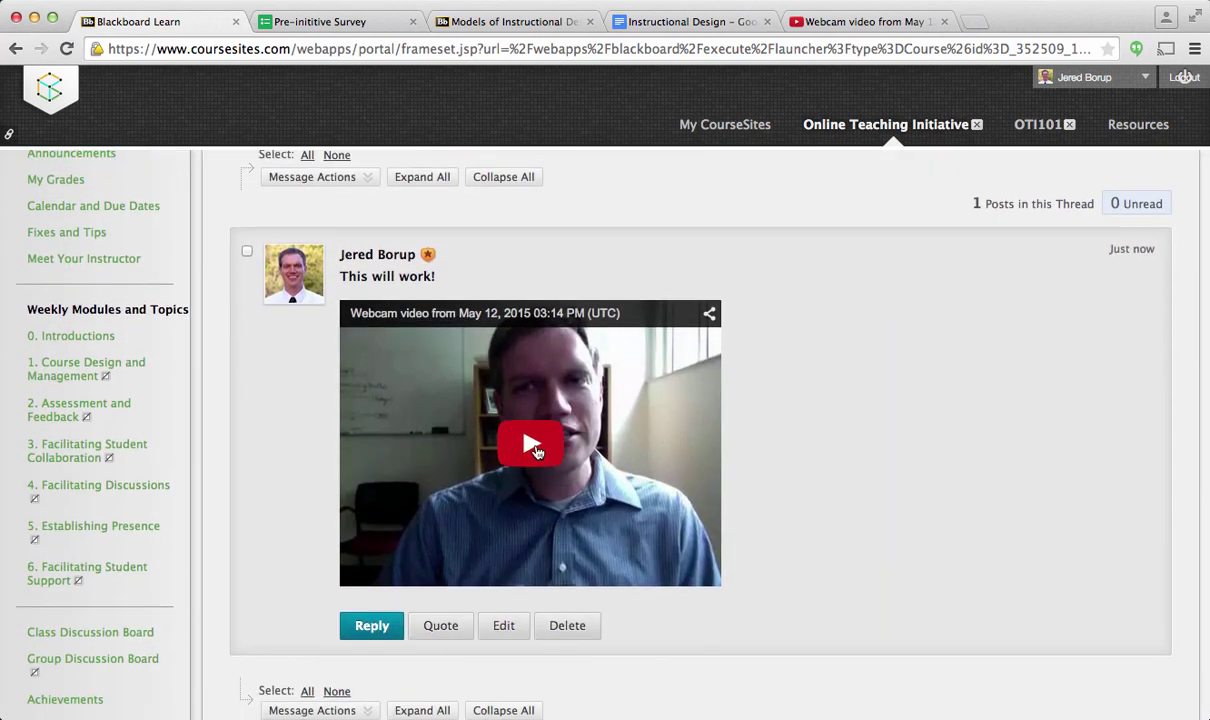
pyautogui.click(530, 444)
pyautogui.click(366, 574)
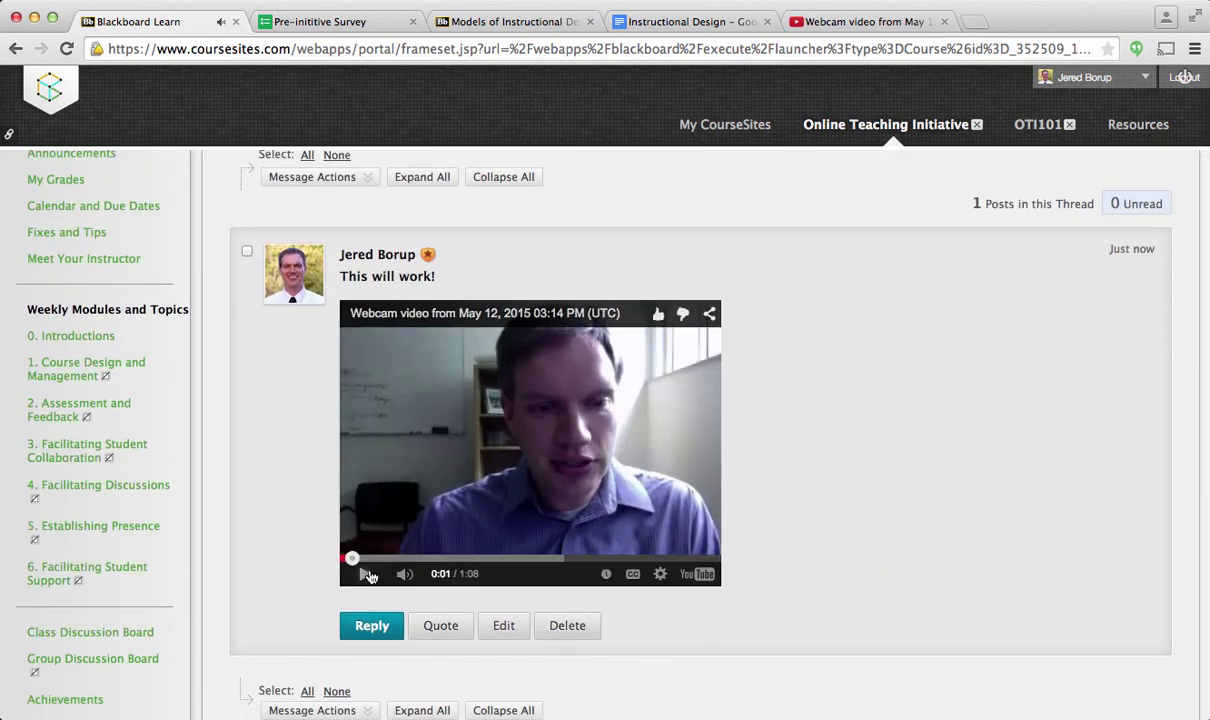
# Edit the 'This will work!' post to delete the embedded video, then save it
pyautogui.click(505, 630)
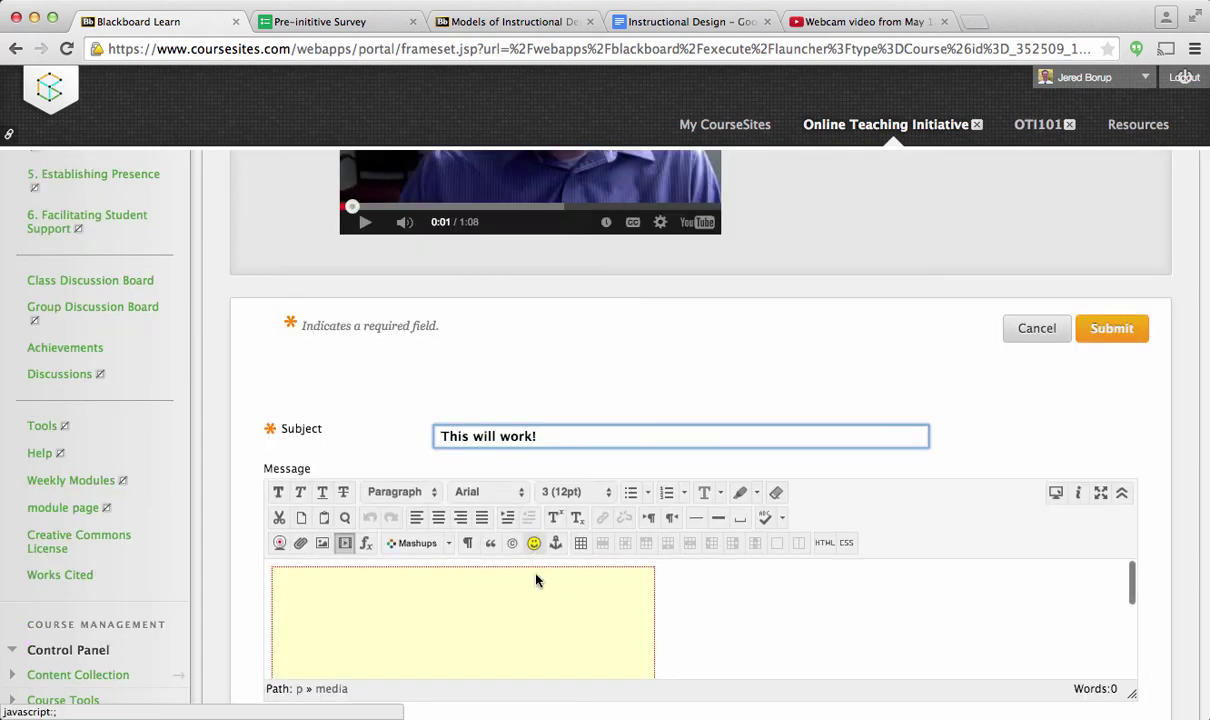
pyautogui.click(535, 610)
pyautogui.press('BackSpace')
pyautogui.scroll(-4, 895, 597)
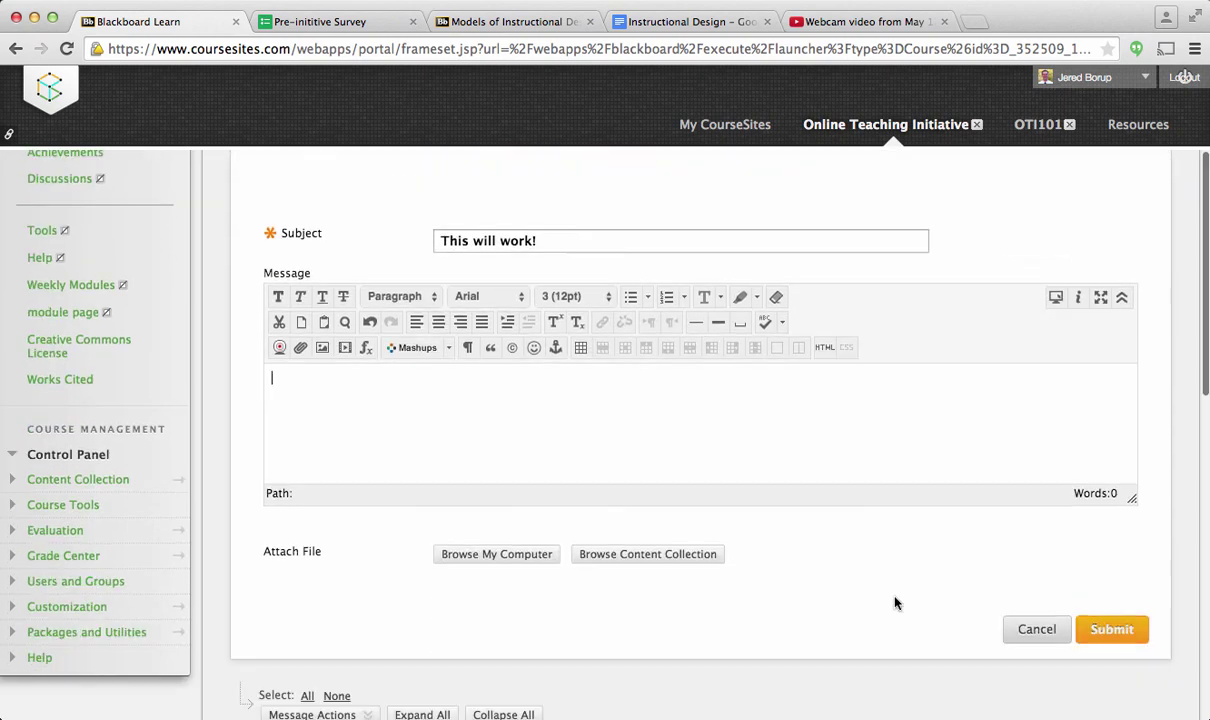
pyautogui.click(1107, 629)
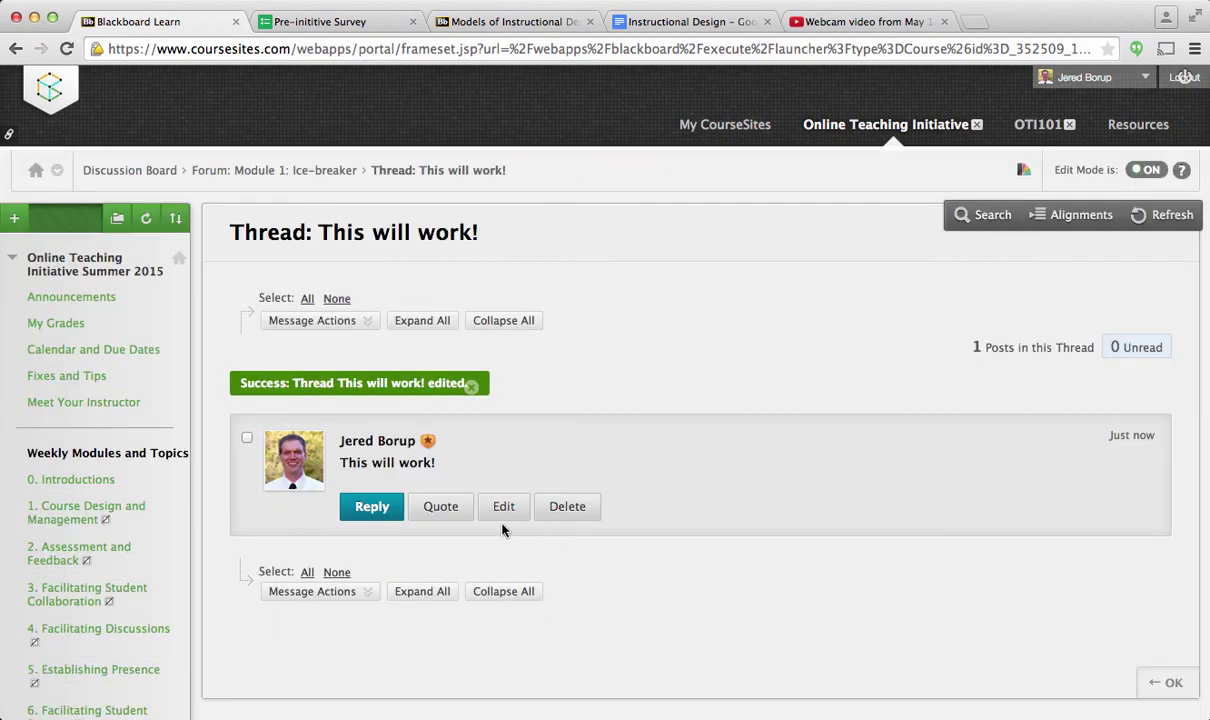
# Delete the 'This will work!' and 'This is not going to work' threads, confirming each deletion
pyautogui.click(575, 513)
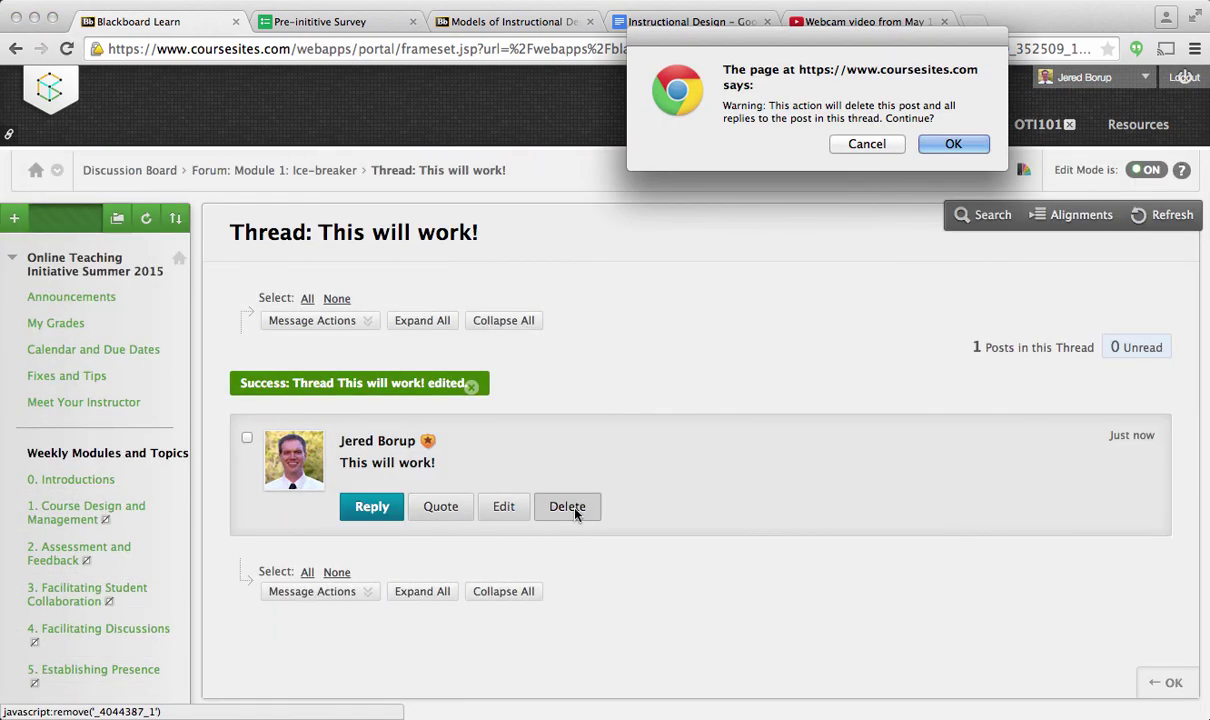
pyautogui.click(945, 144)
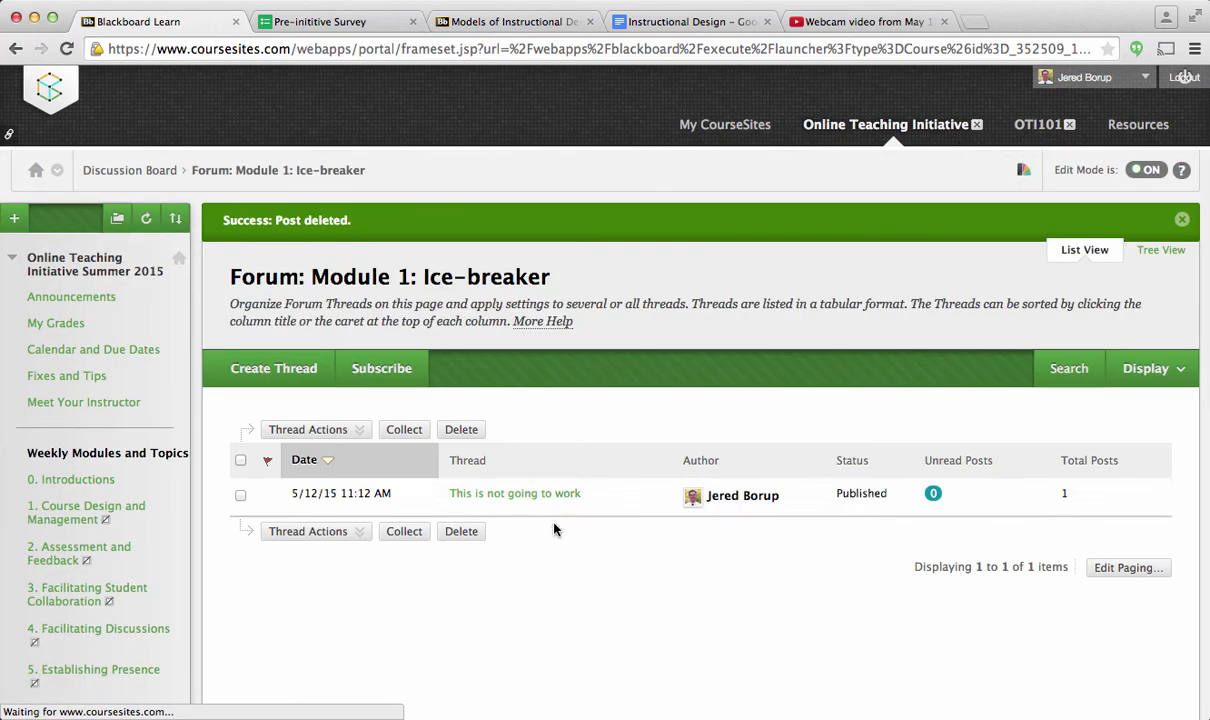
pyautogui.click(595, 494)
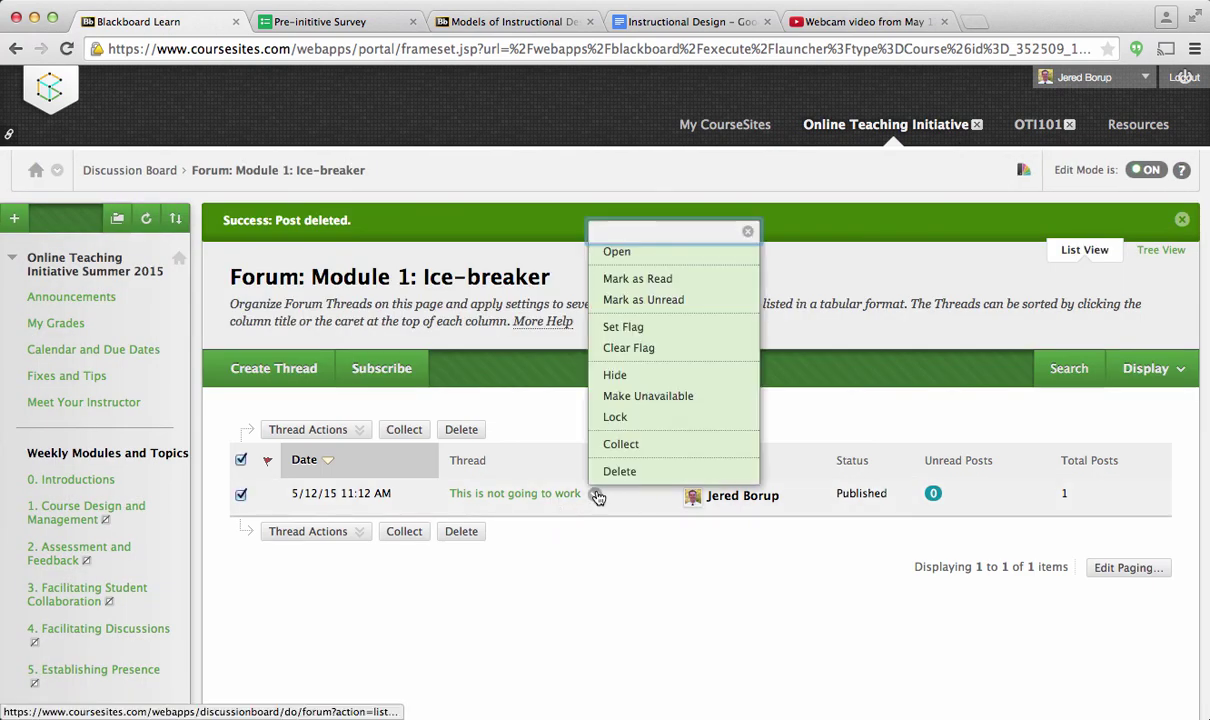
pyautogui.click(617, 472)
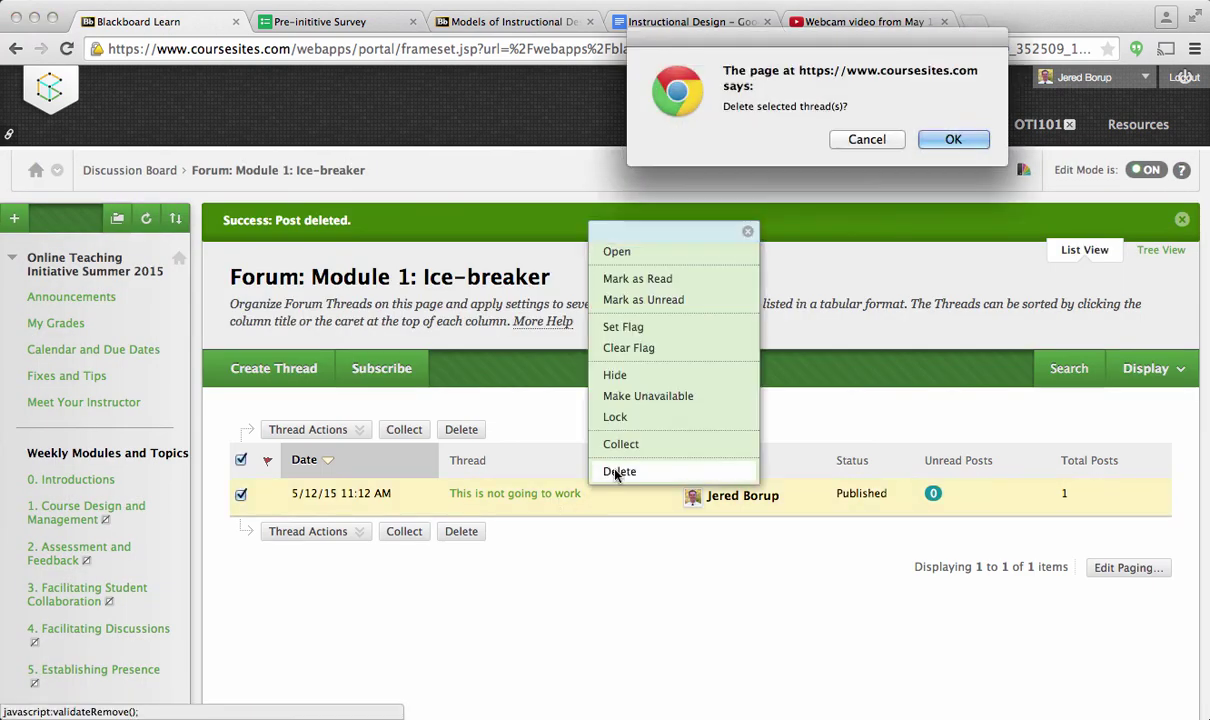
pyautogui.click(935, 140)
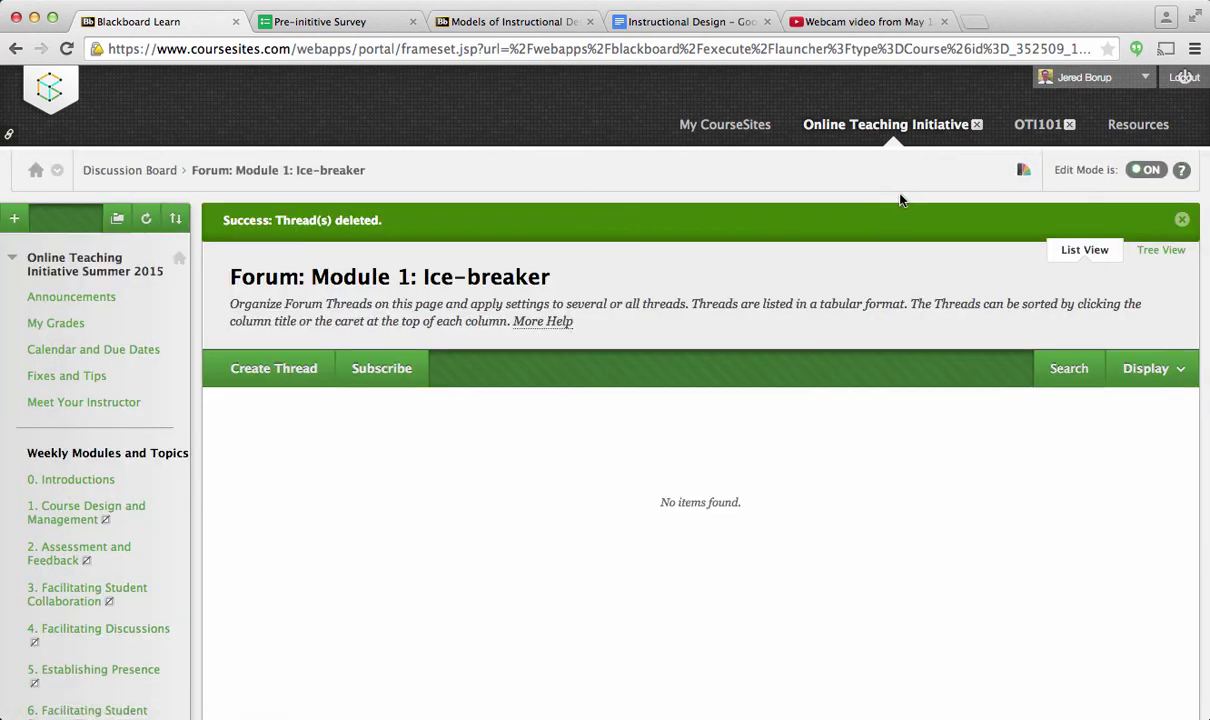